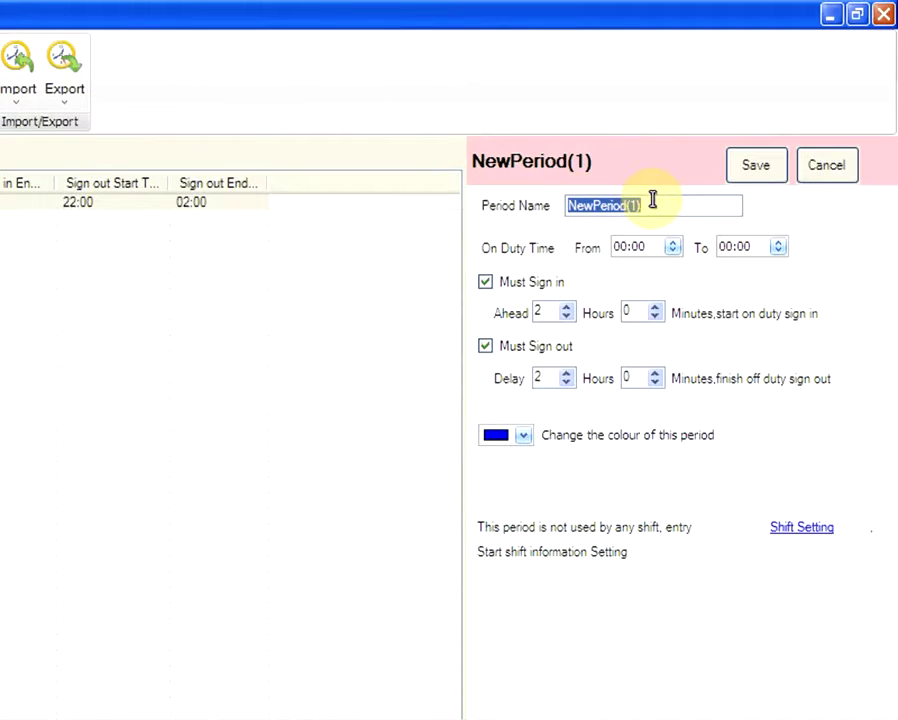
Name the new working period "Period".
click(652, 200)
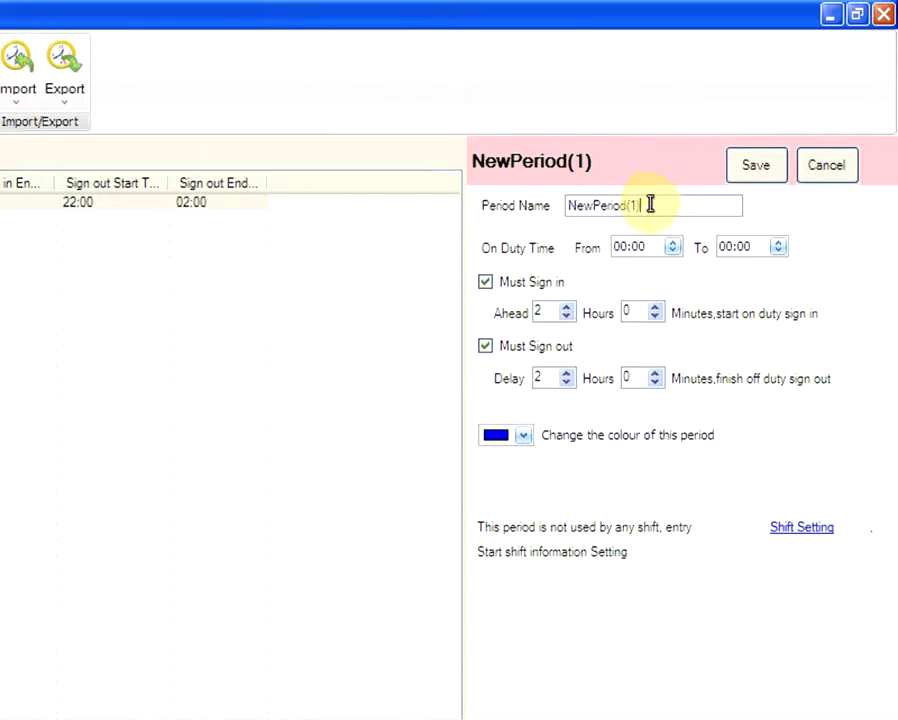
key(BackSpace)
click(596, 207)
key(BackSpace)
key(BackSpace)
key(BackSpace)
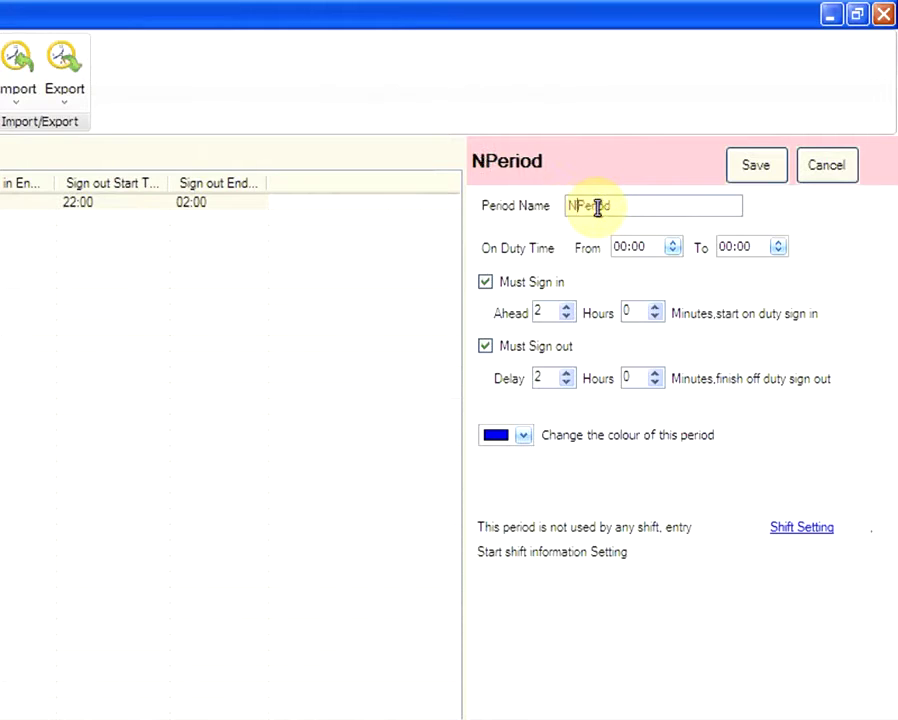
Set the period's on-duty time from 07:30 to 17:00.
click(626, 247)
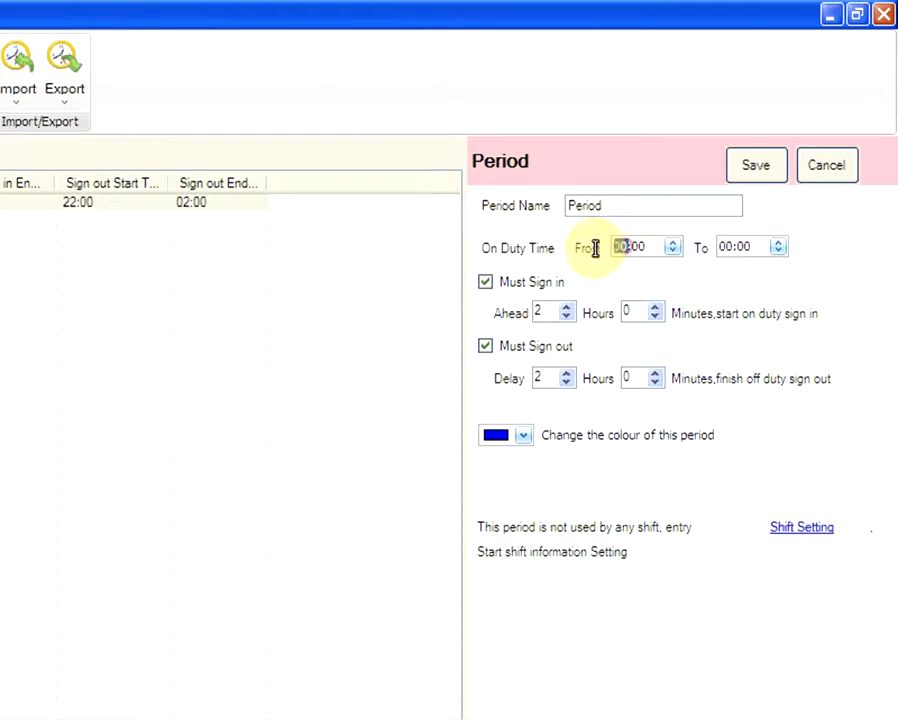
text(07:30)
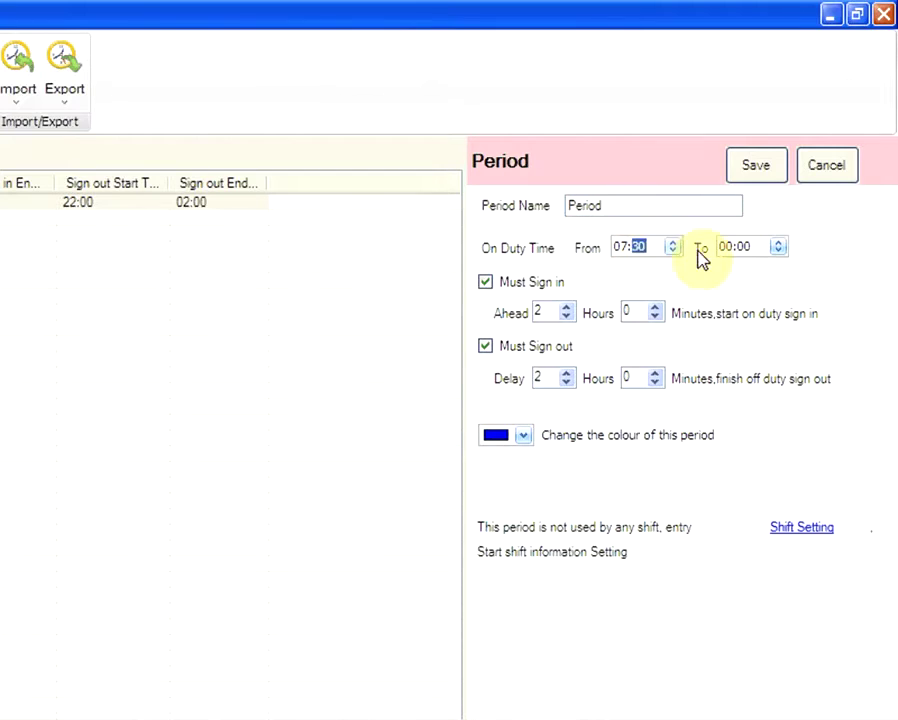
click(731, 248)
text(17)
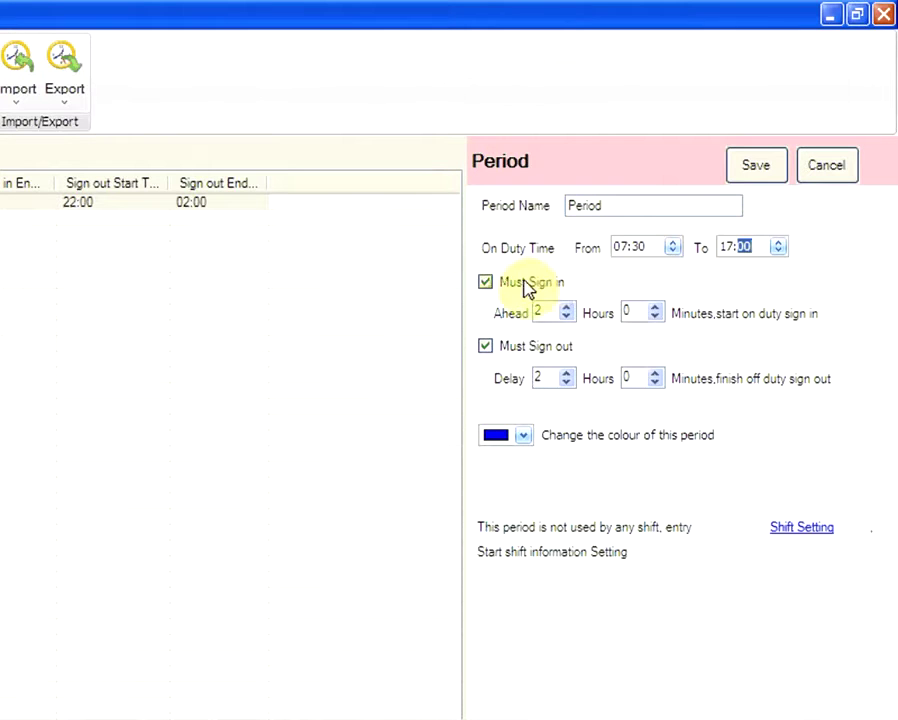
Set the sign-in lead and the sign-out delay to 0 hours 15 minutes each, and save the period.
click(566, 318)
click(566, 318)
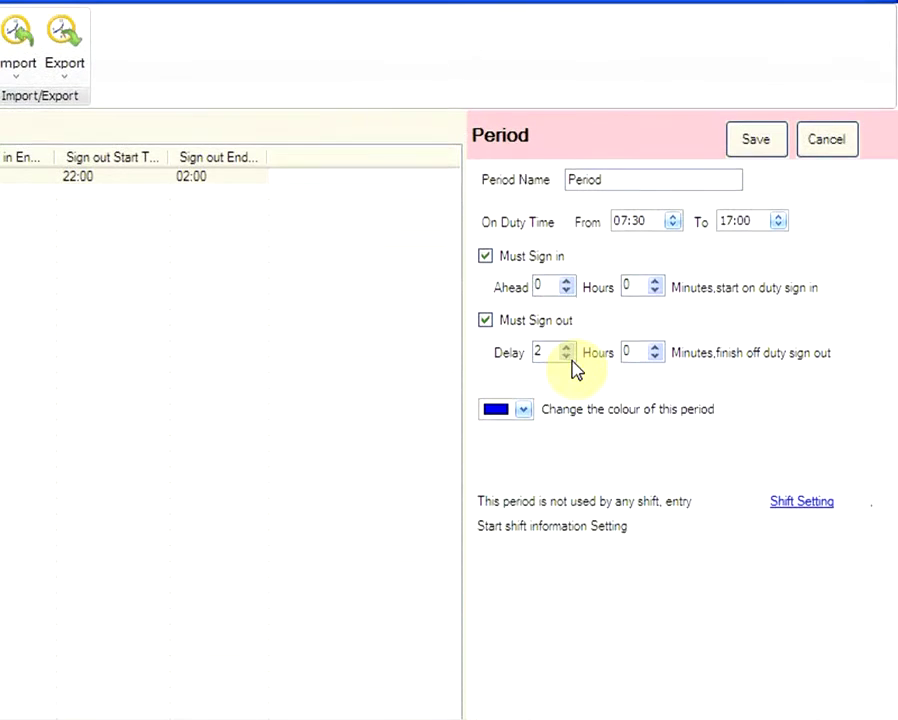
click(566, 383)
click(566, 383)
double_click(636, 312)
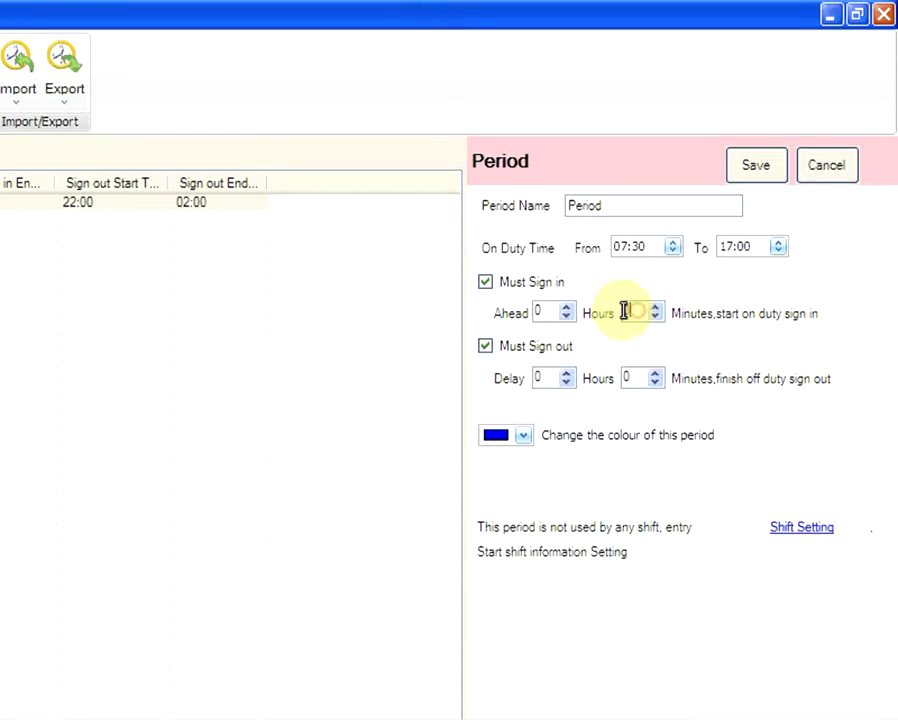
text(15)
double_click(629, 362)
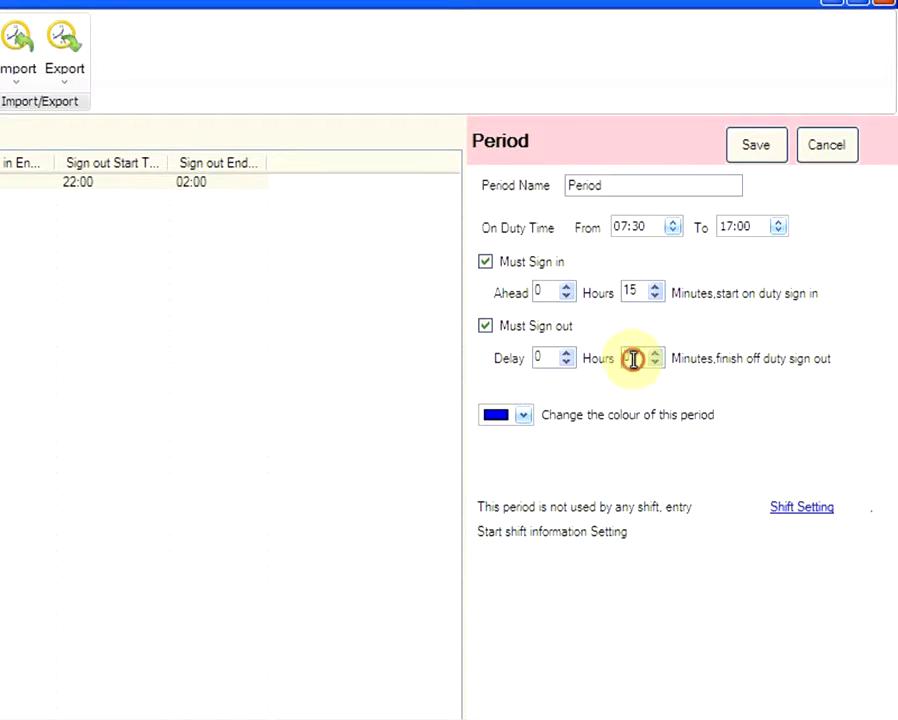
text(15)
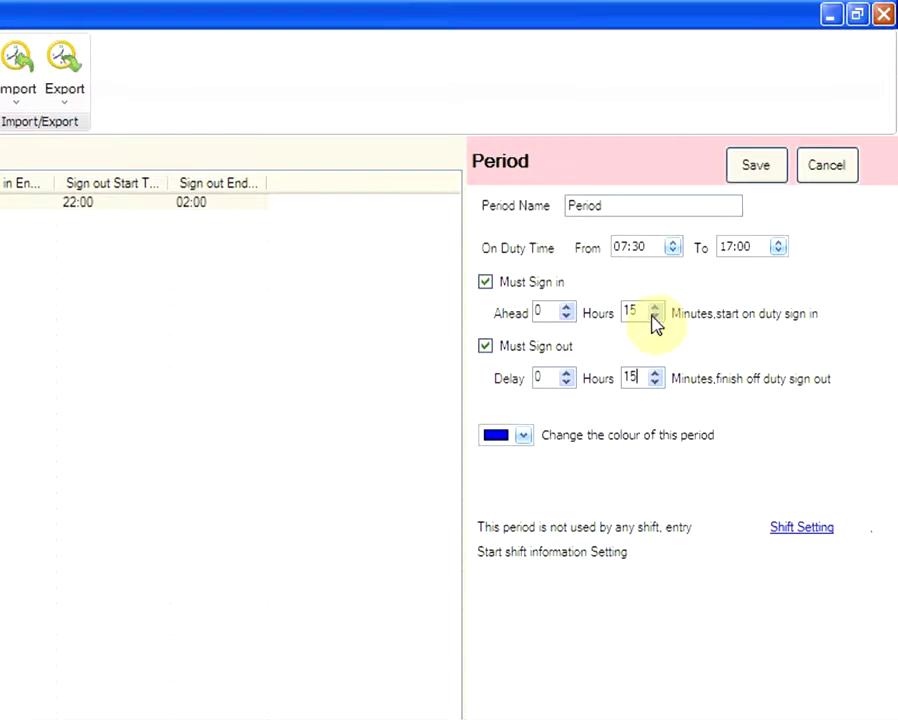
click(757, 170)
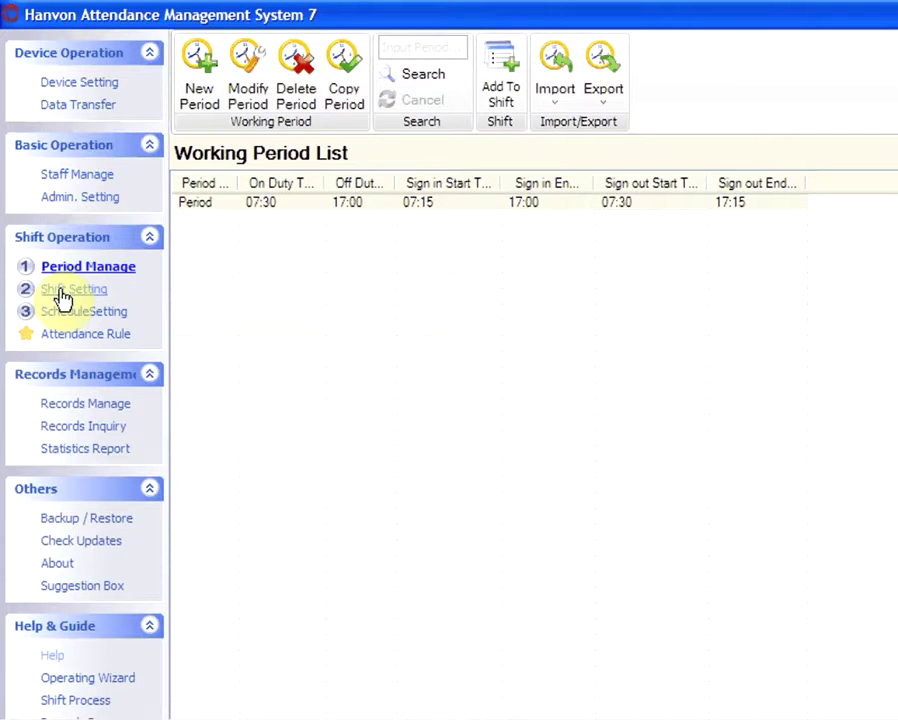
Create a new shift in the shift settings and name it "Normal".
click(62, 292)
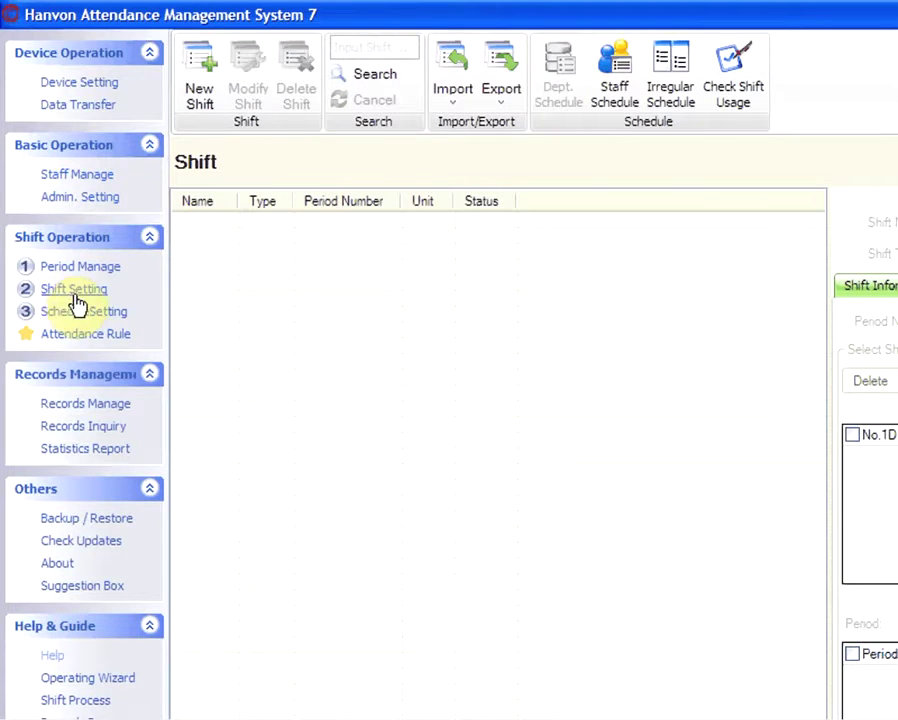
click(205, 82)
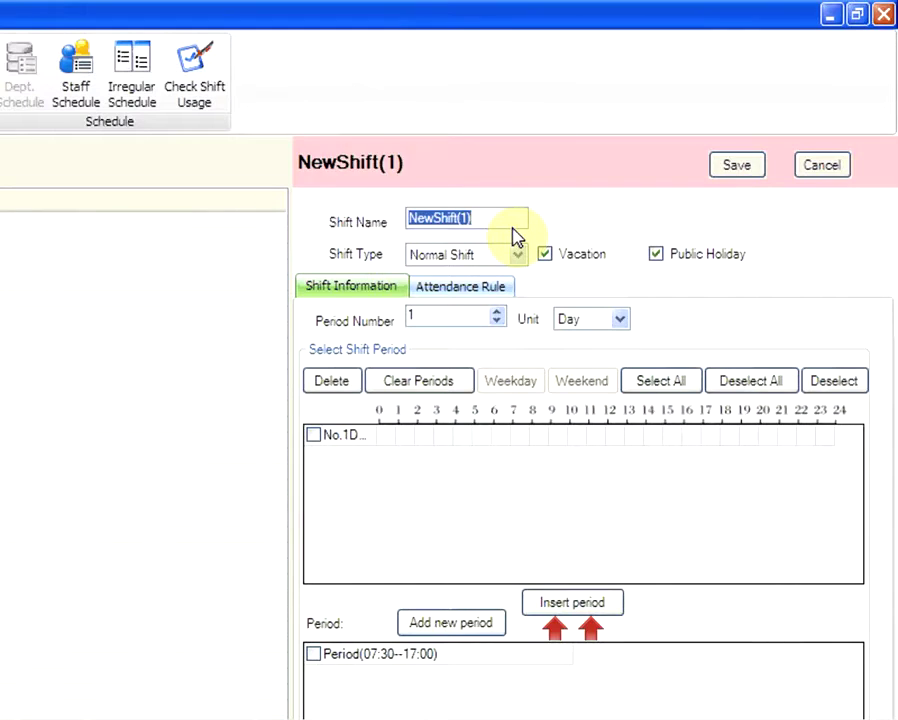
text(Normal)
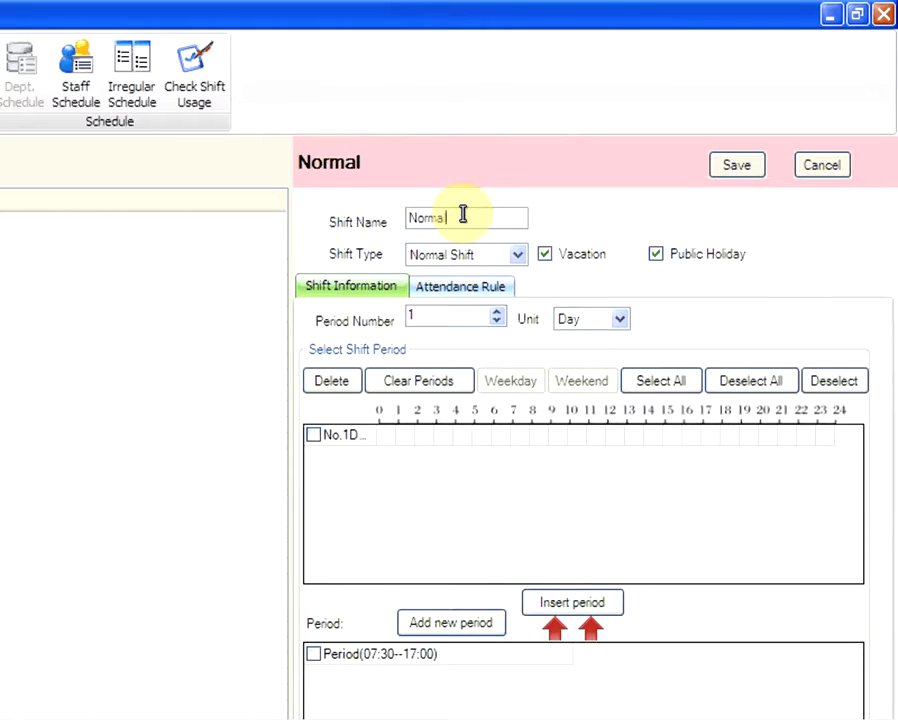
Insert the 07:30--17:00 period into the shift's first day and save the shift.
click(313, 435)
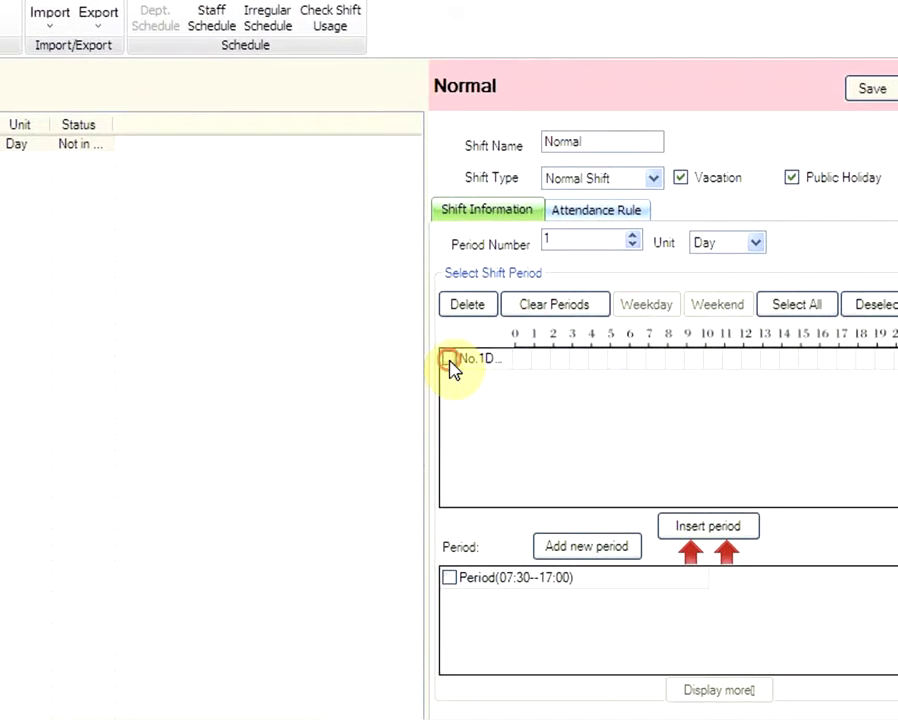
click(449, 577)
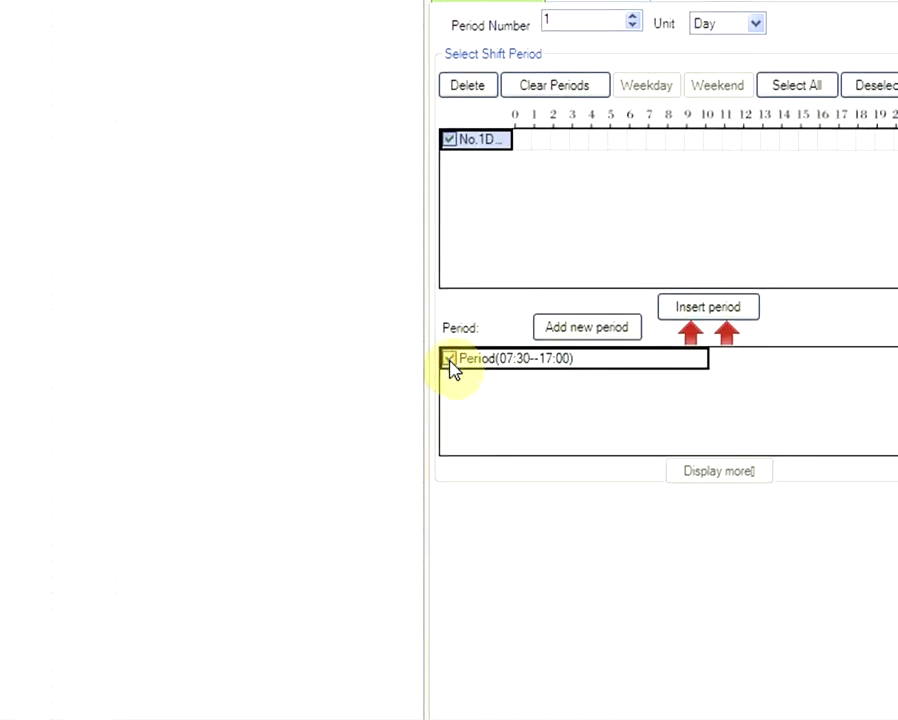
click(580, 342)
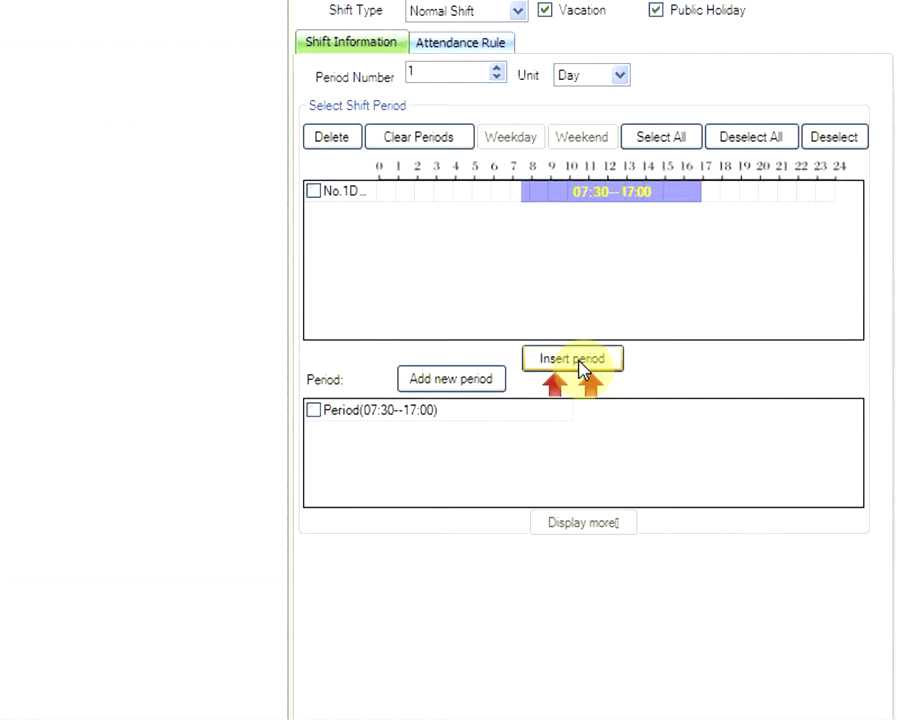
click(726, 168)
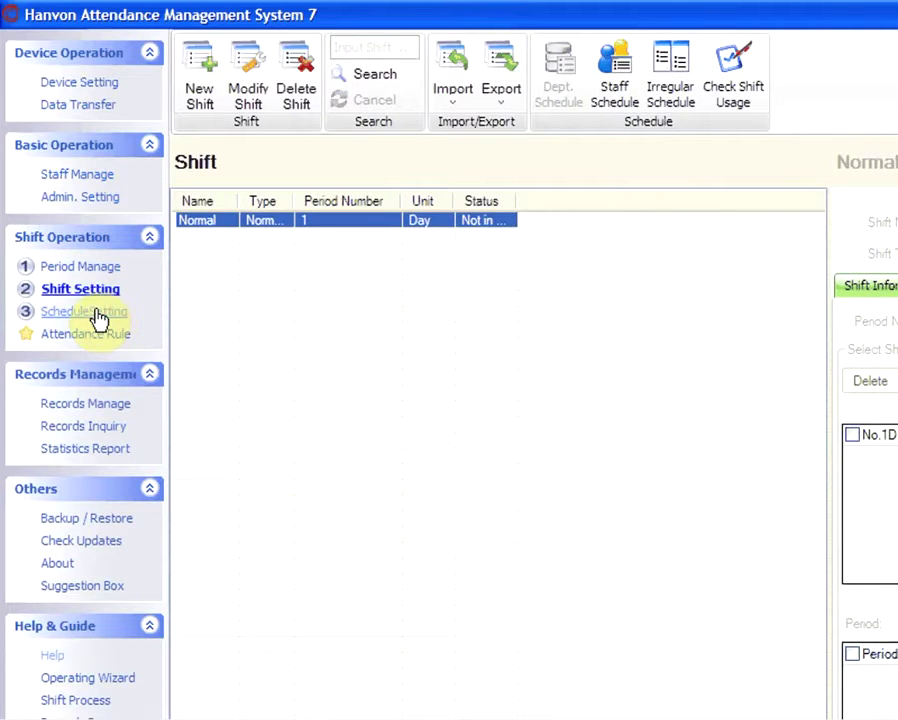
Open the schedule settings and set the start date to 2012-09-17.
click(98, 318)
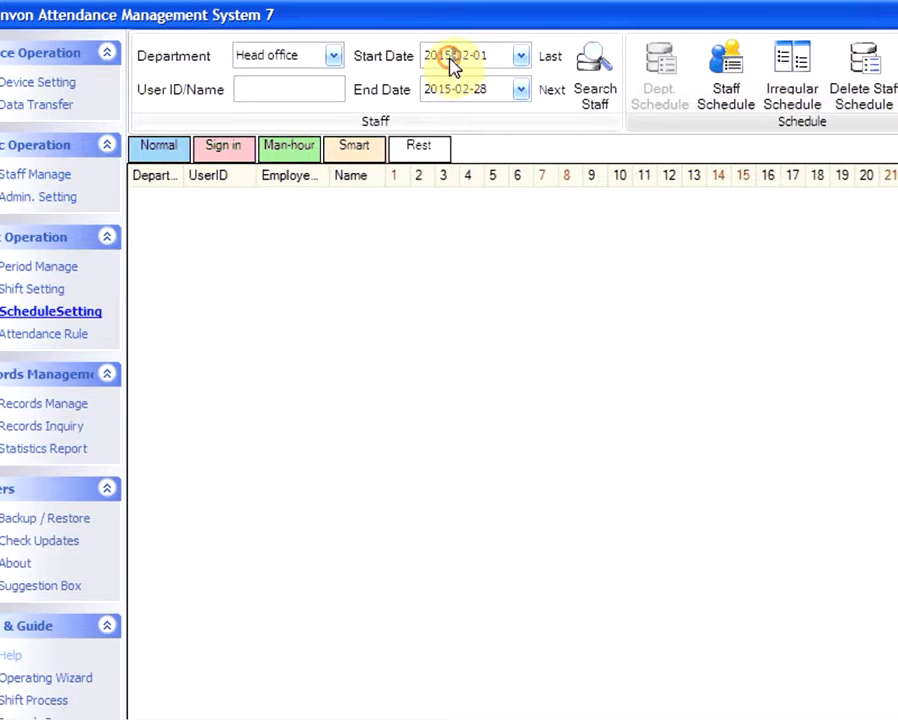
click(448, 55)
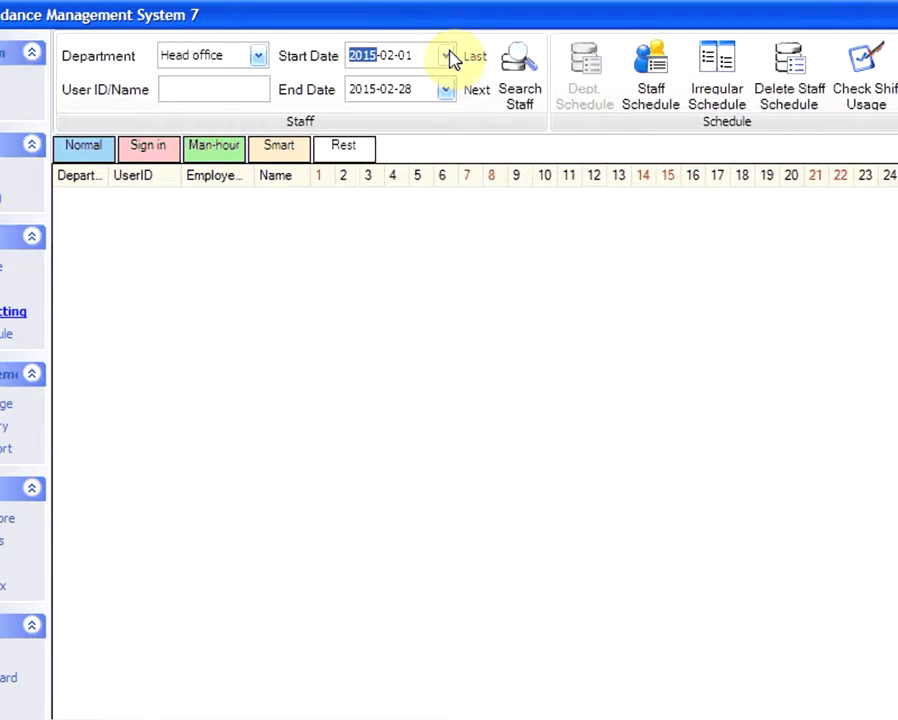
text(2012)
key(Right)
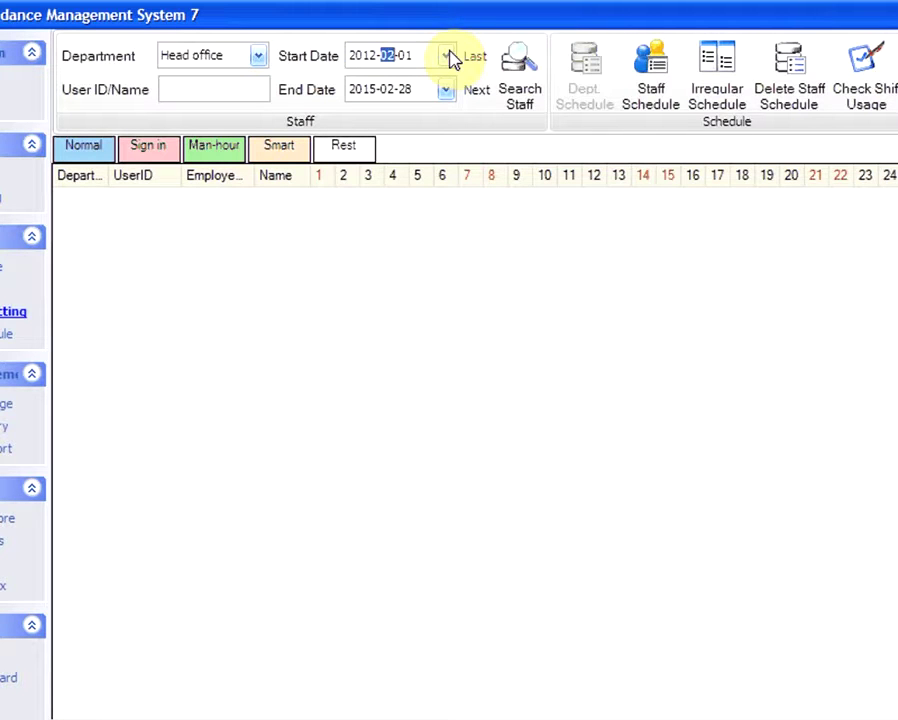
key(Right)
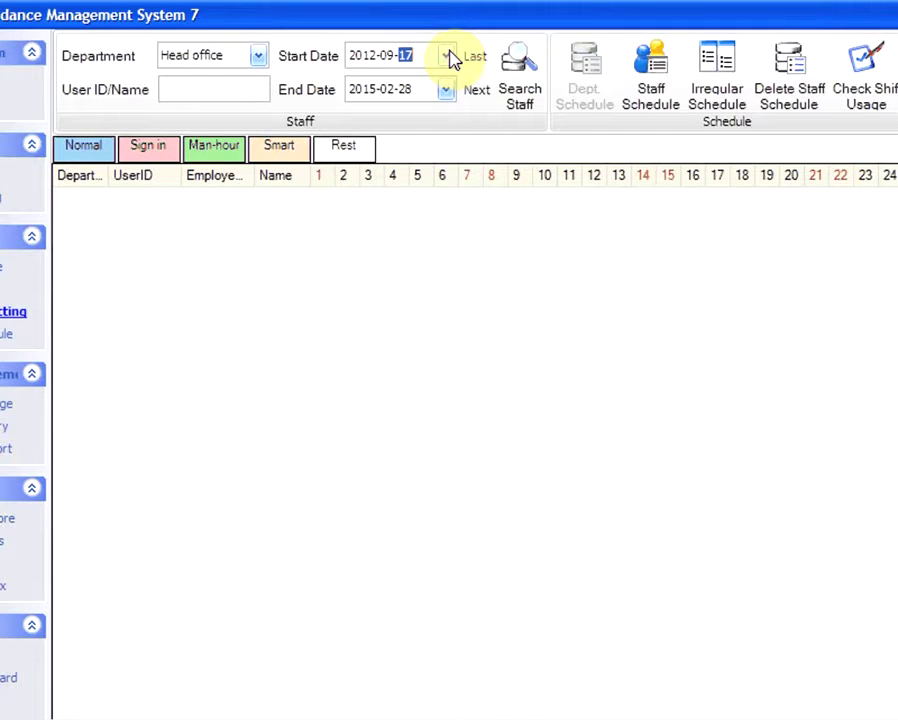
Set the schedule's end date to 2013-09-17.
click(371, 89)
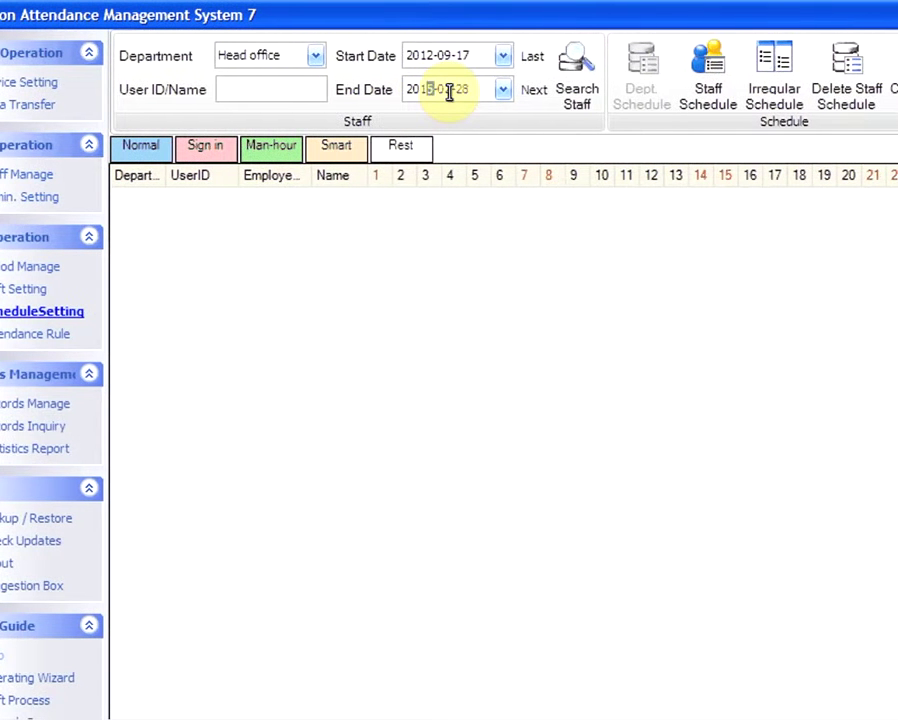
text(3)
text(2013)
key(Right)
text(09)
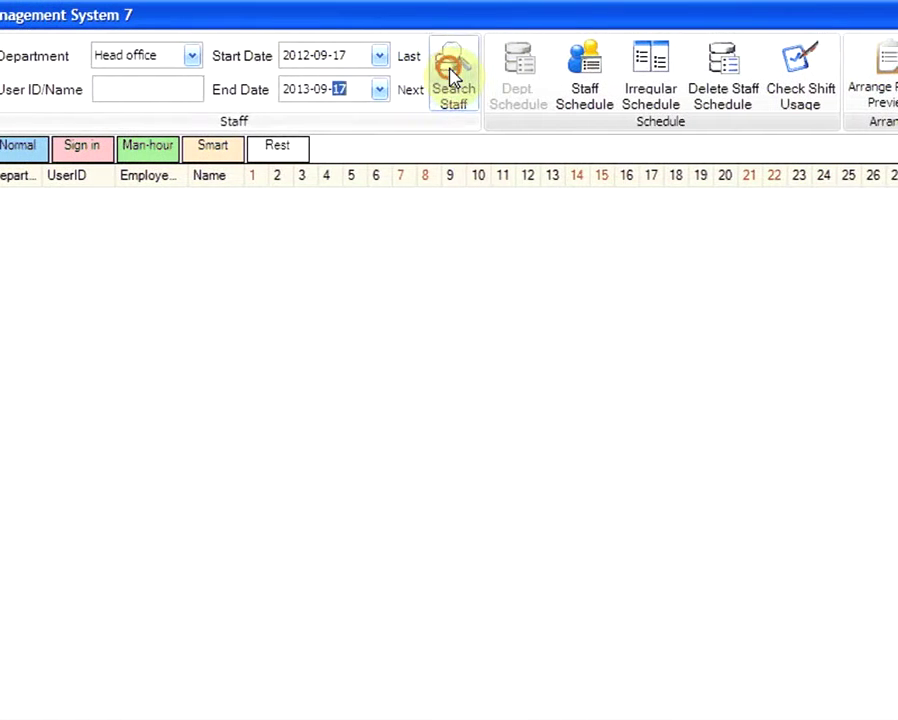
Search the Head office staff for the set date range and open the staff schedule.
click(577, 68)
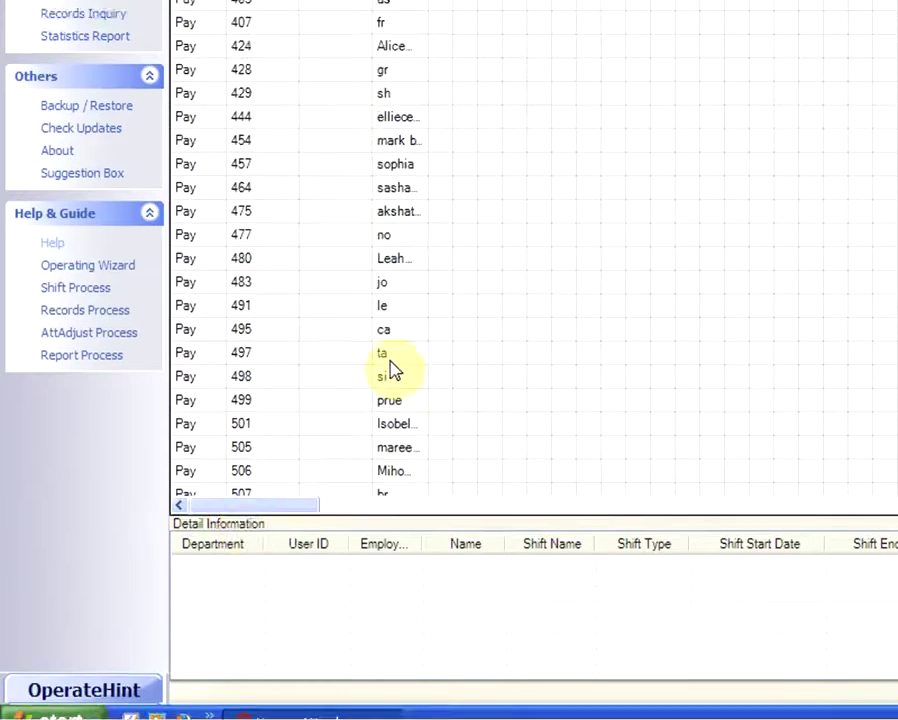
mouse_move(243, 485)
mouse_down()
mouse_move(818, 457)
mouse_move(86, 469)
mouse_move(818, 459)
mouse_move(230, 485)
mouse_up()
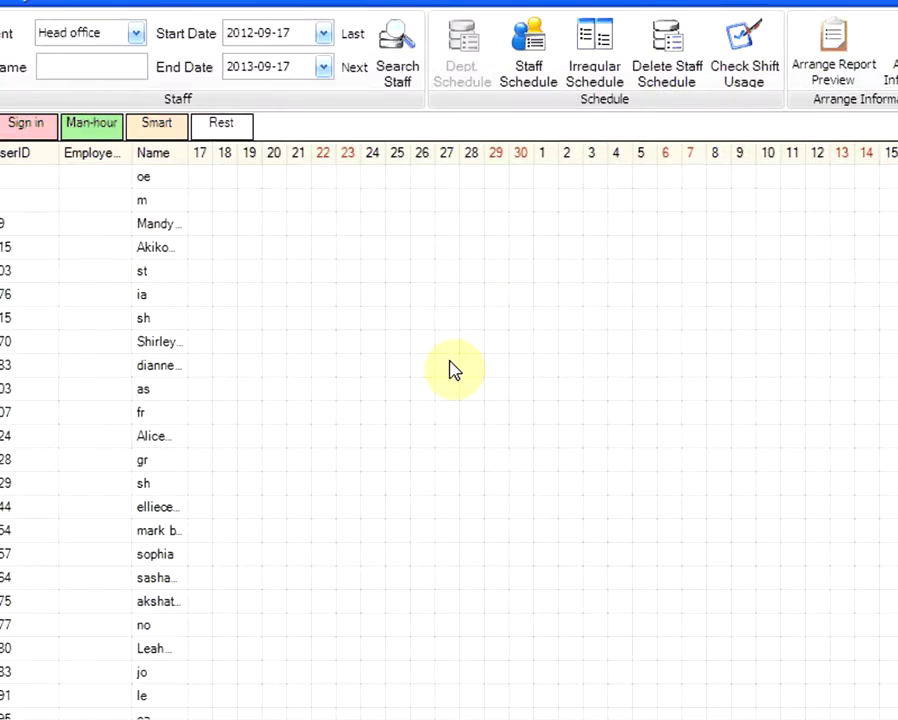
click(542, 62)
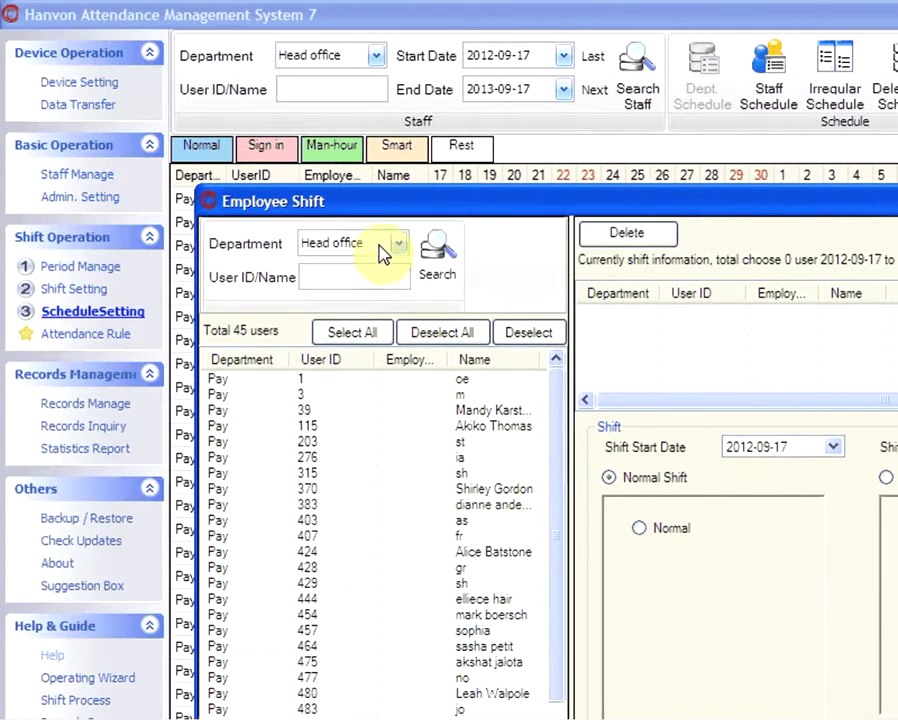
Search for employees in the Unsign department.
click(397, 250)
click(333, 270)
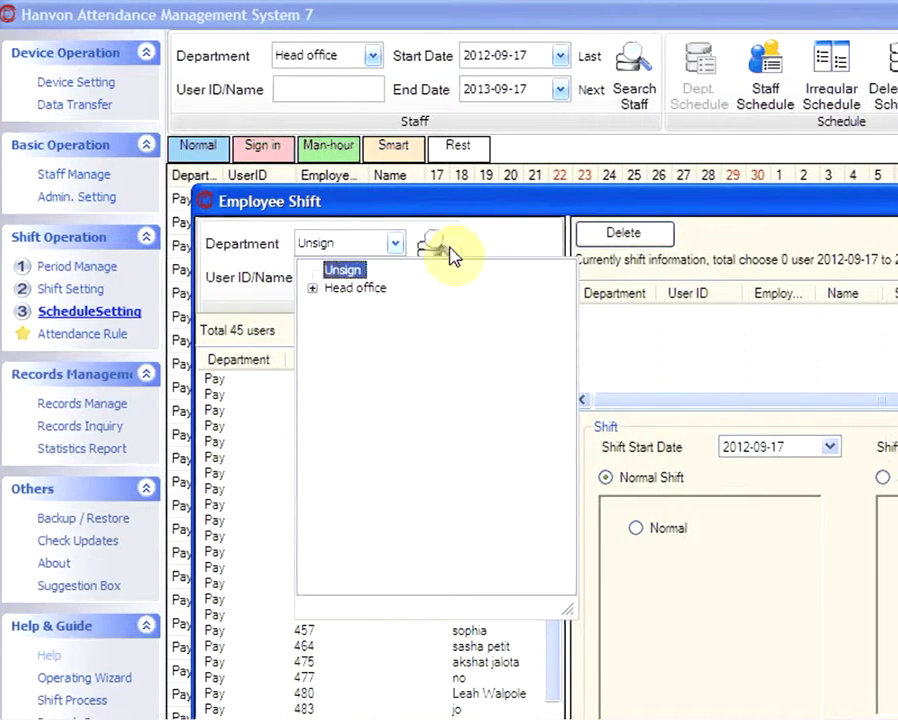
click(443, 248)
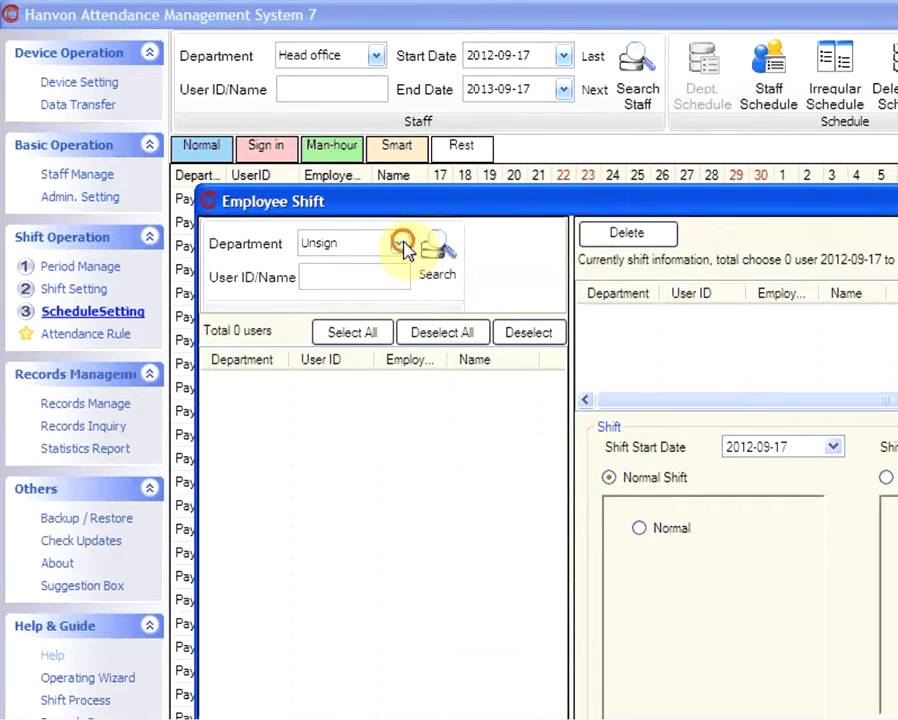
Search for employees in the Pay department under Head office.
click(399, 244)
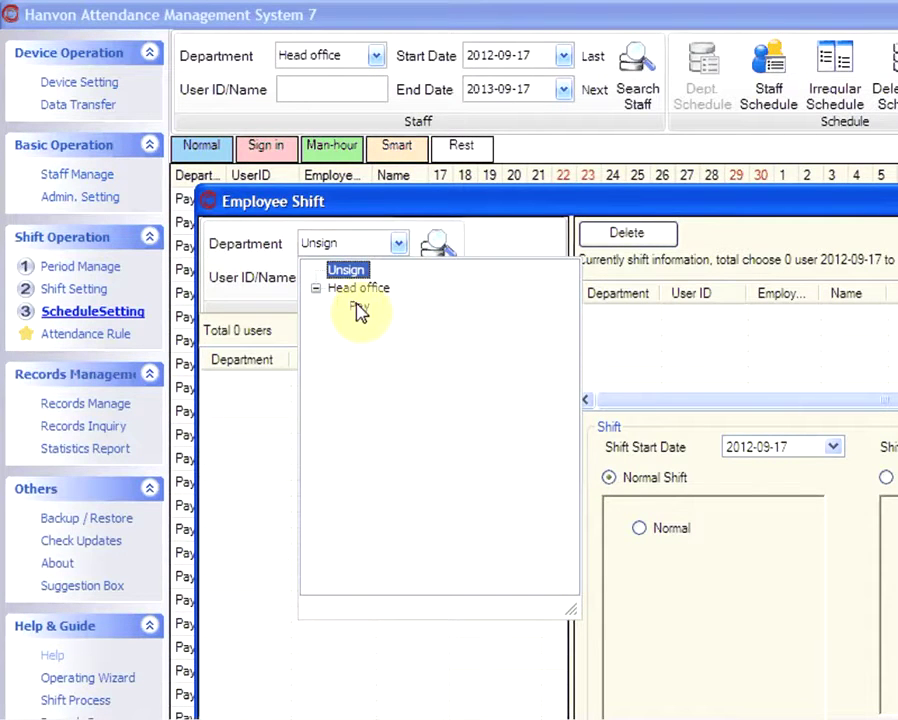
click(358, 305)
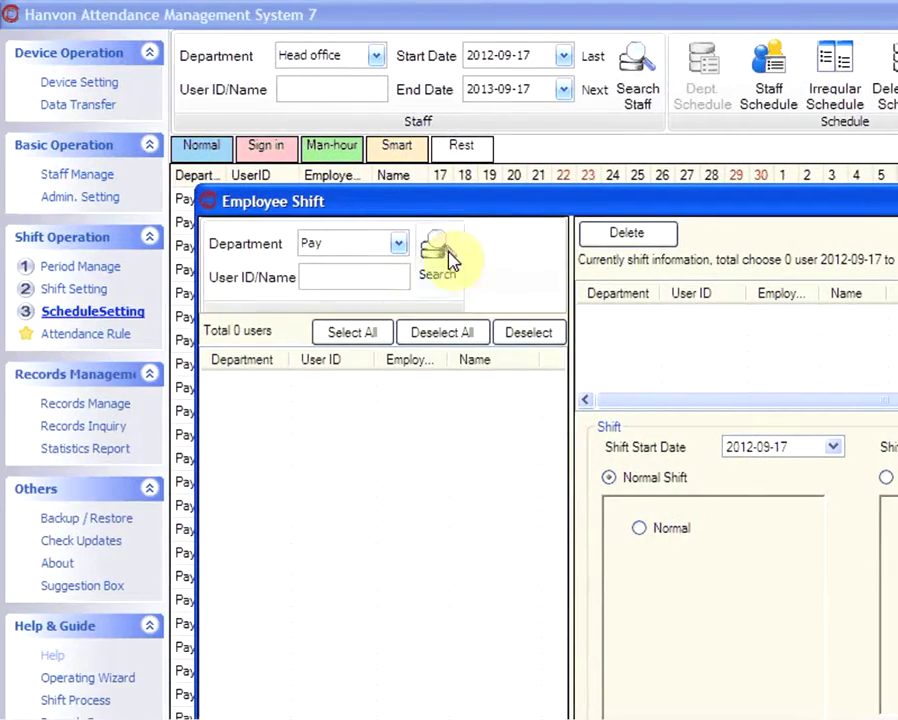
click(448, 262)
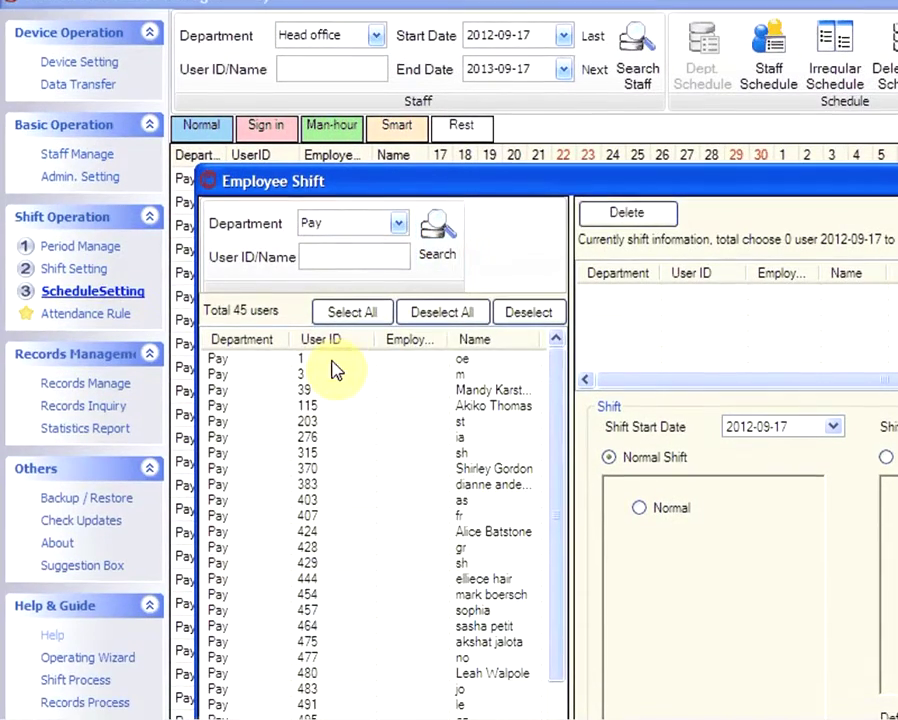
Select all employees in the Pay department list, from the last entry up to the first.
click(333, 382)
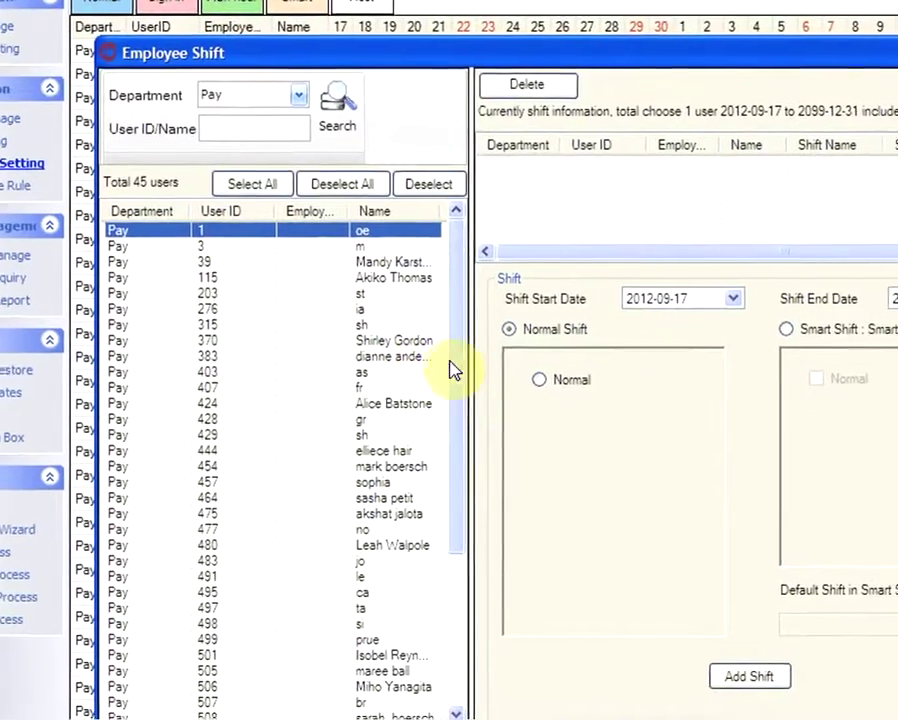
drag(546, 498, 551, 623)
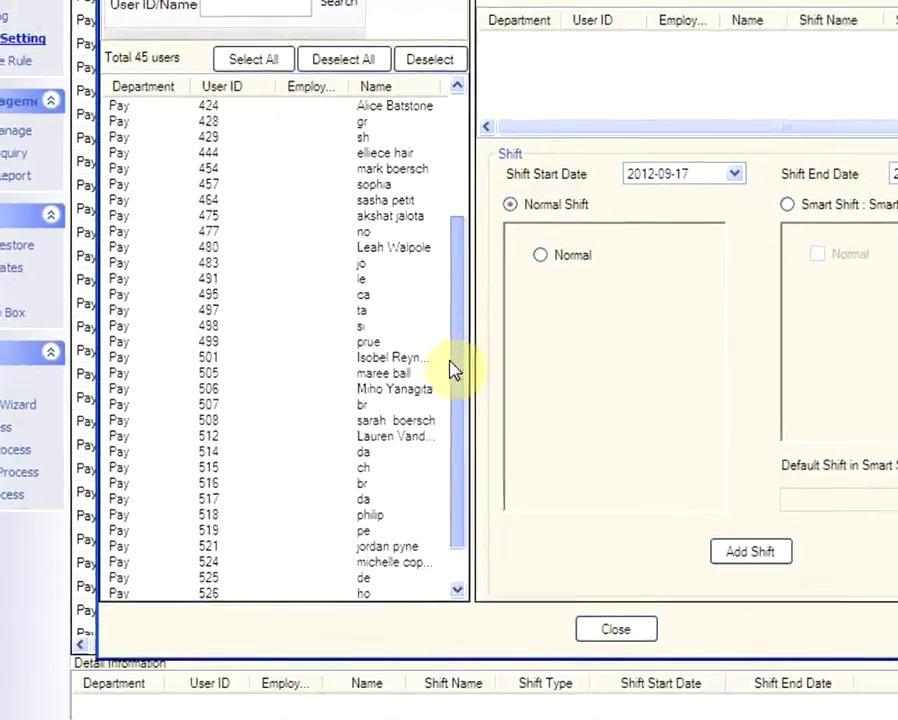
drag(450, 361, 449, 398)
click(186, 593)
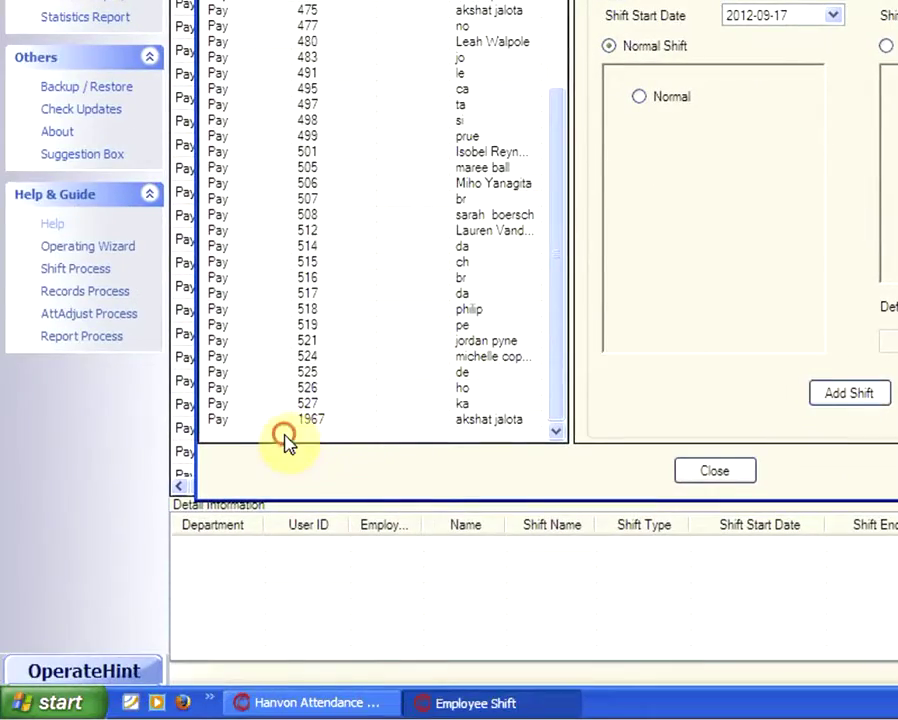
drag(285, 441, 281, 0)
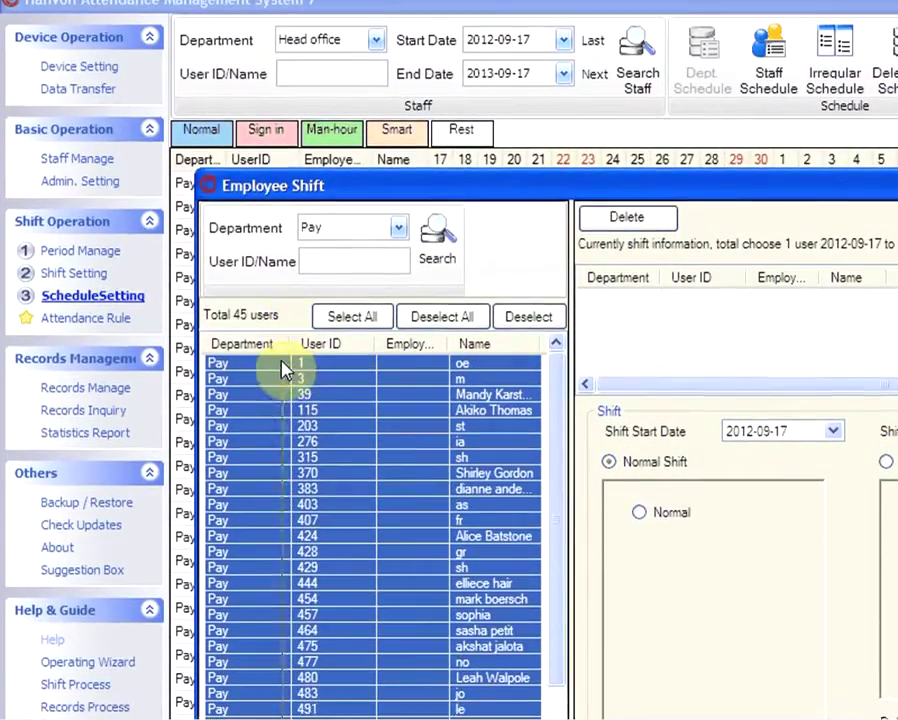
Choose Normal as the normal shift for all selected Pay employees.
drag(285, 371, 284, 366)
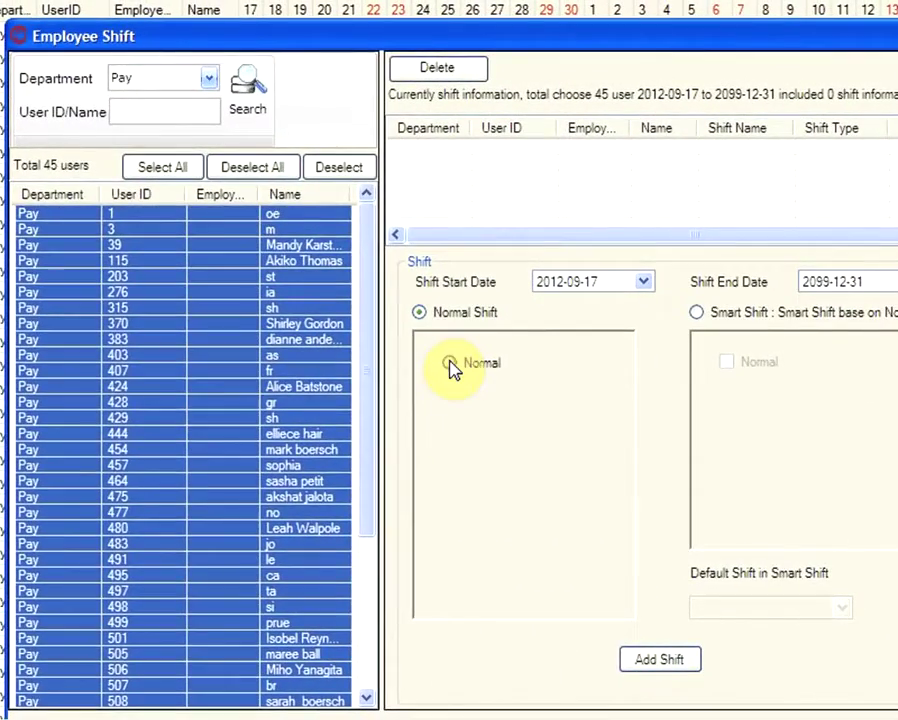
click(449, 364)
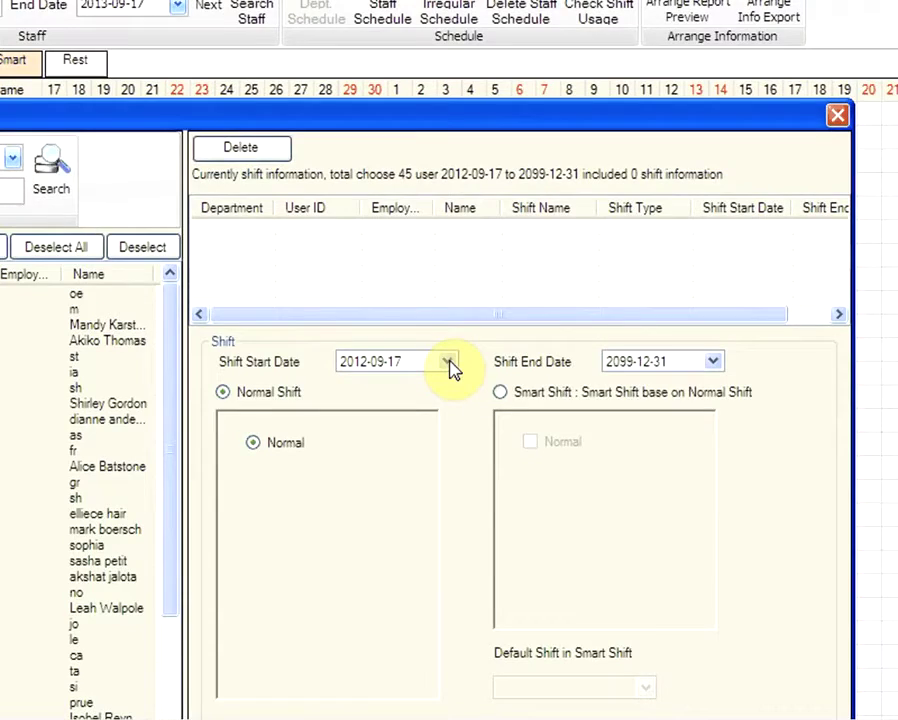
Try a different year, month and day for the shift start date and return it to 2012-09-17.
click(450, 365)
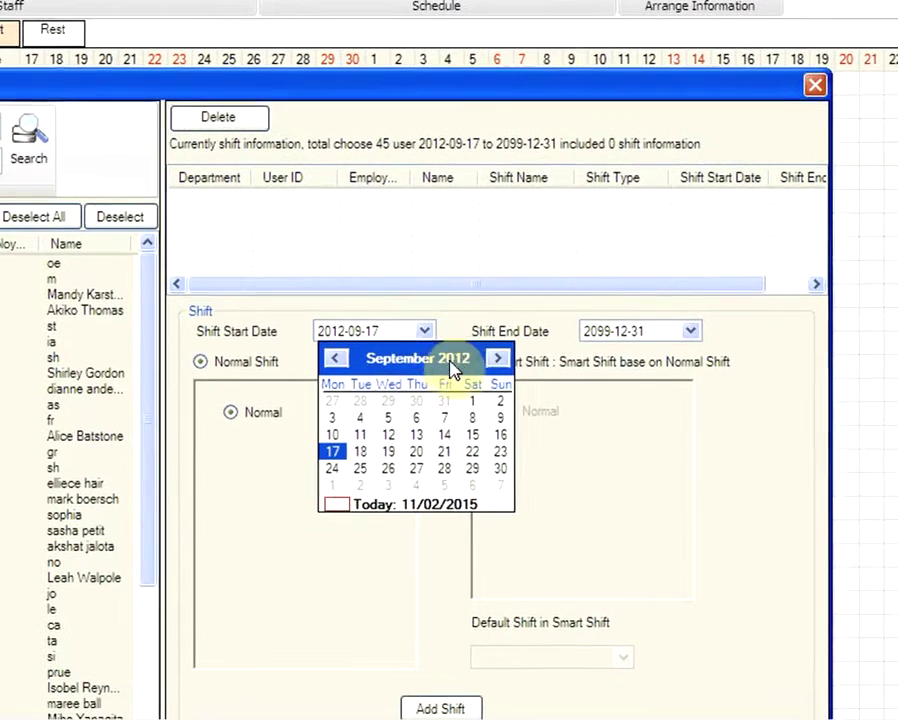
click(483, 389)
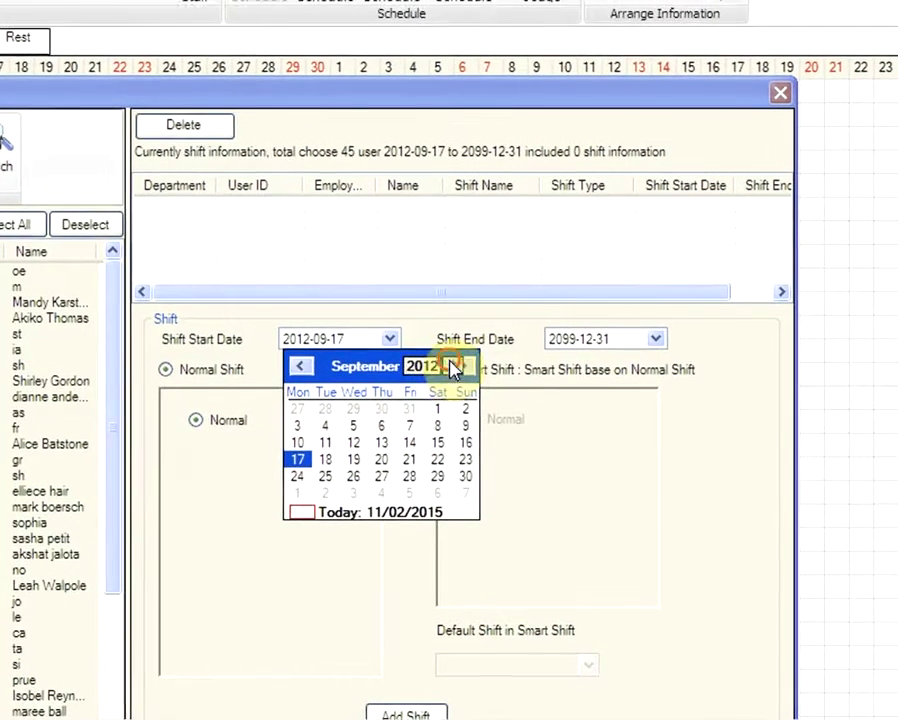
click(480, 356)
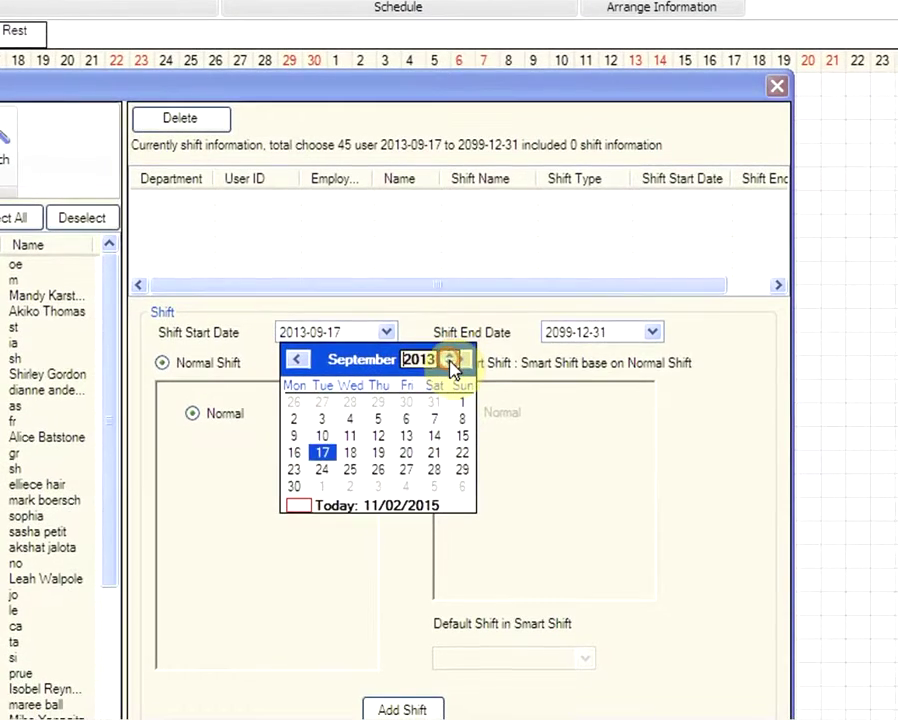
click(451, 365)
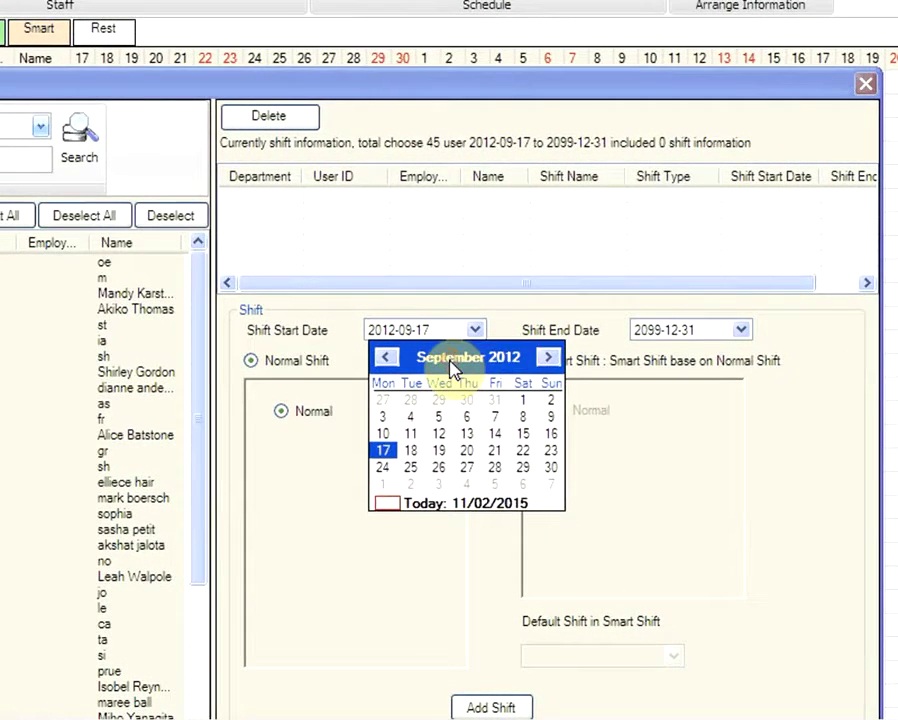
click(447, 362)
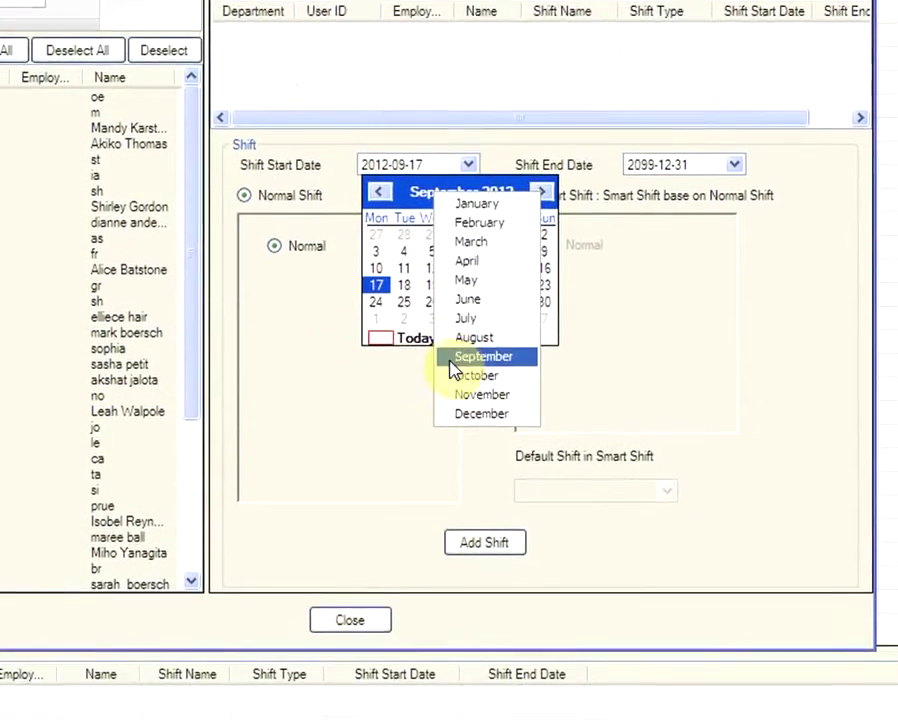
click(490, 544)
click(451, 315)
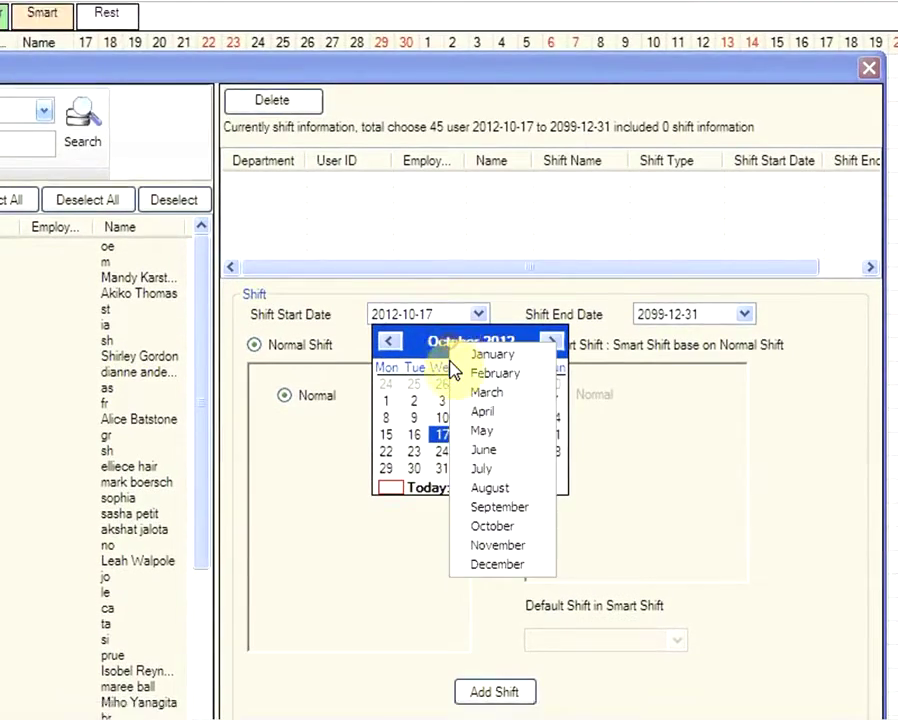
click(454, 483)
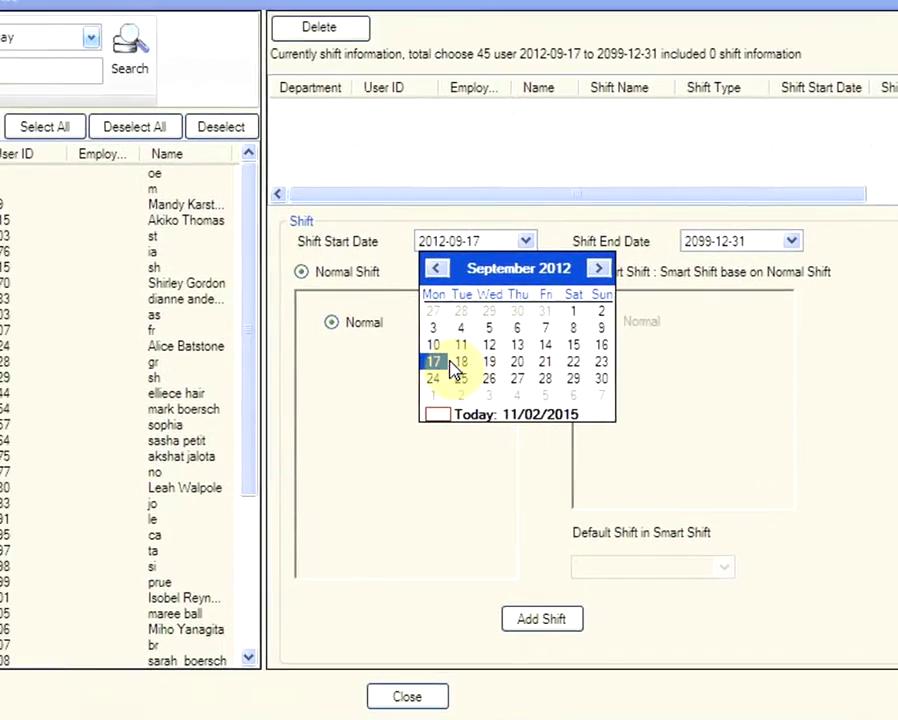
click(401, 288)
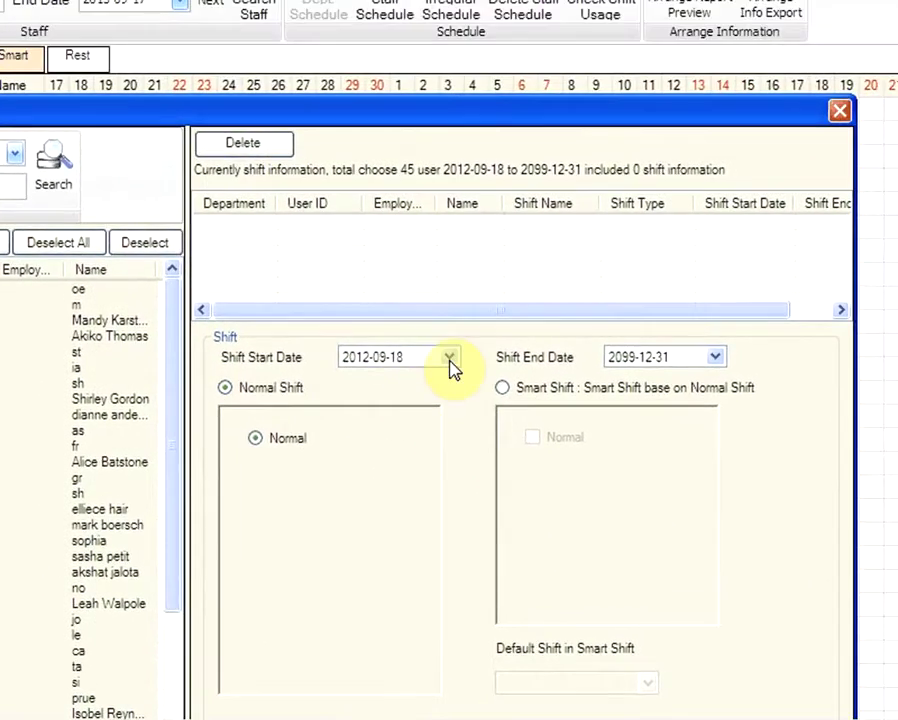
click(502, 240)
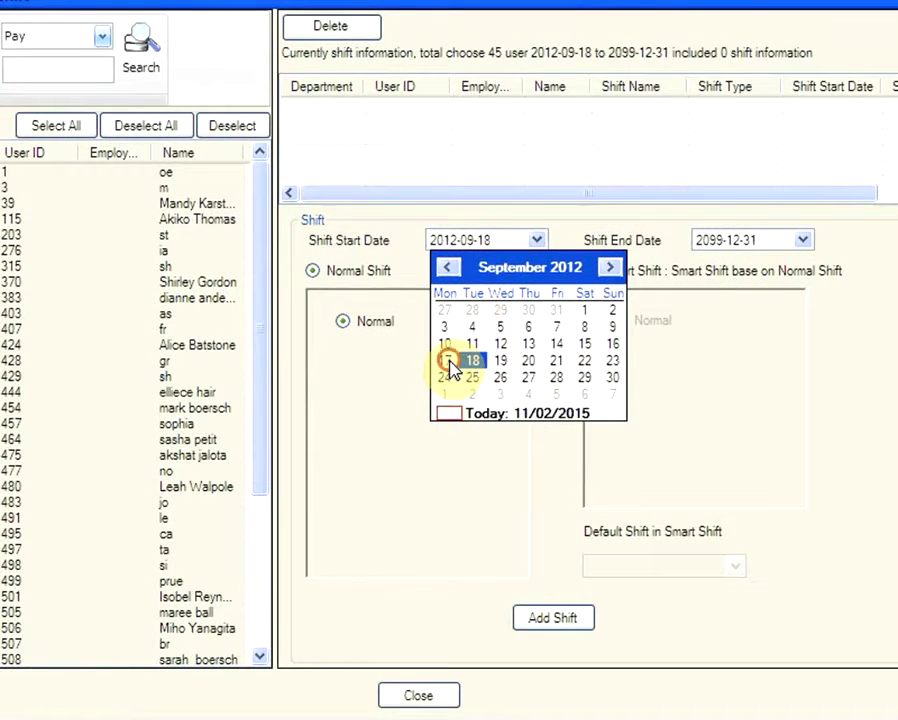
click(447, 362)
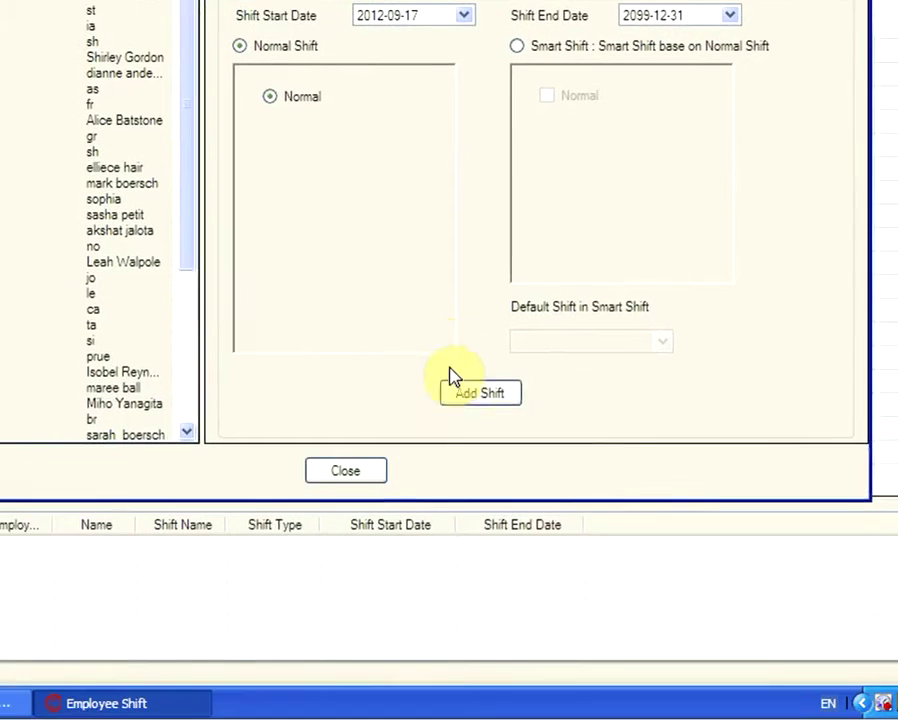
Add the Normal shift from 2012-09-17 to 2099-12-31 to the selected Pay employees and close the employee shift window.
click(466, 398)
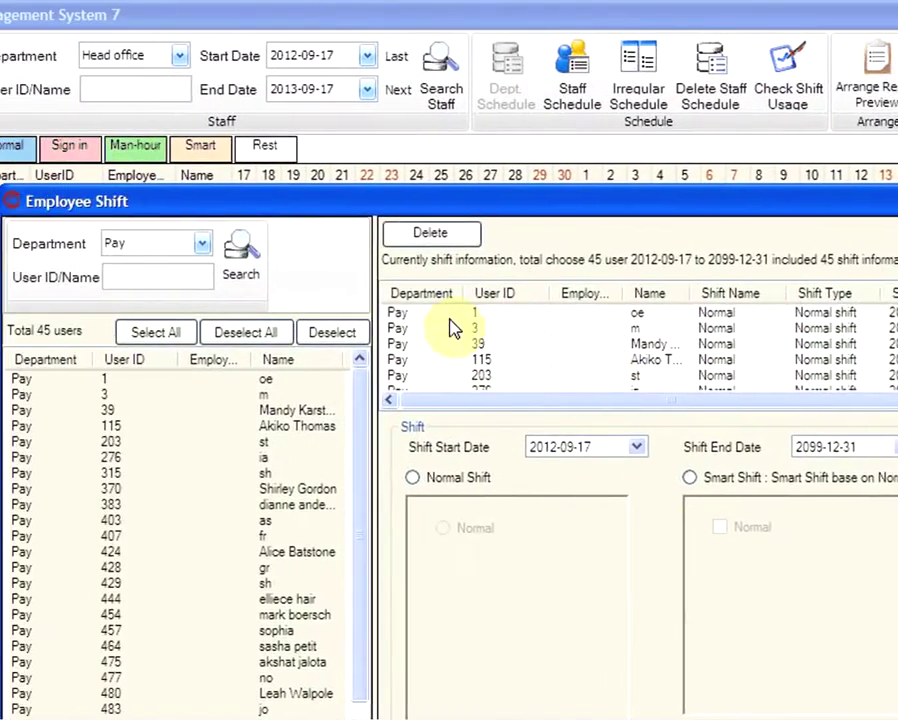
click(452, 316)
drag(684, 309, 690, 378)
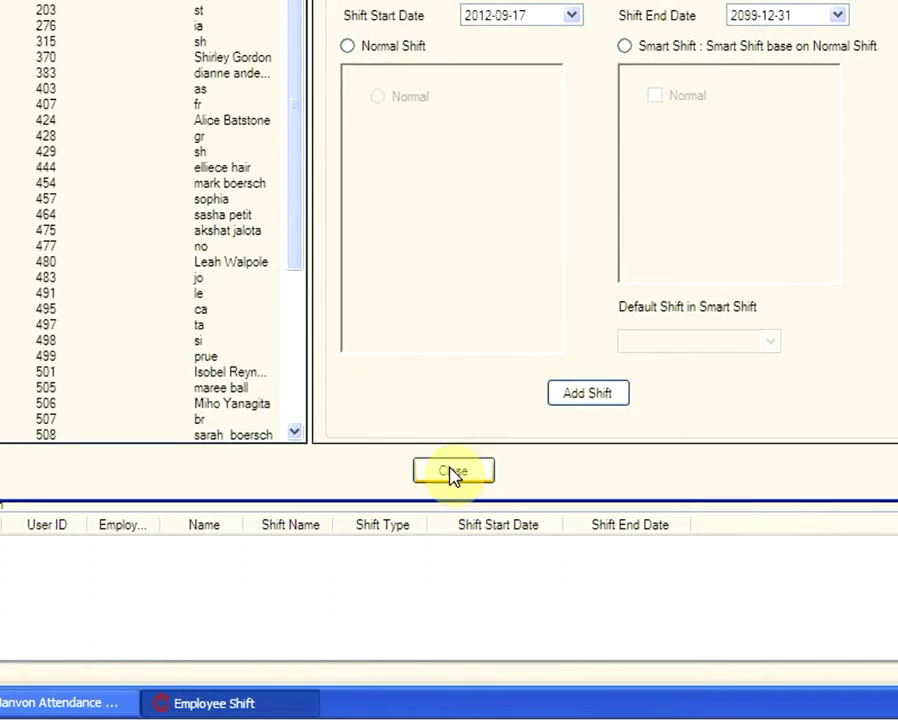
click(452, 472)
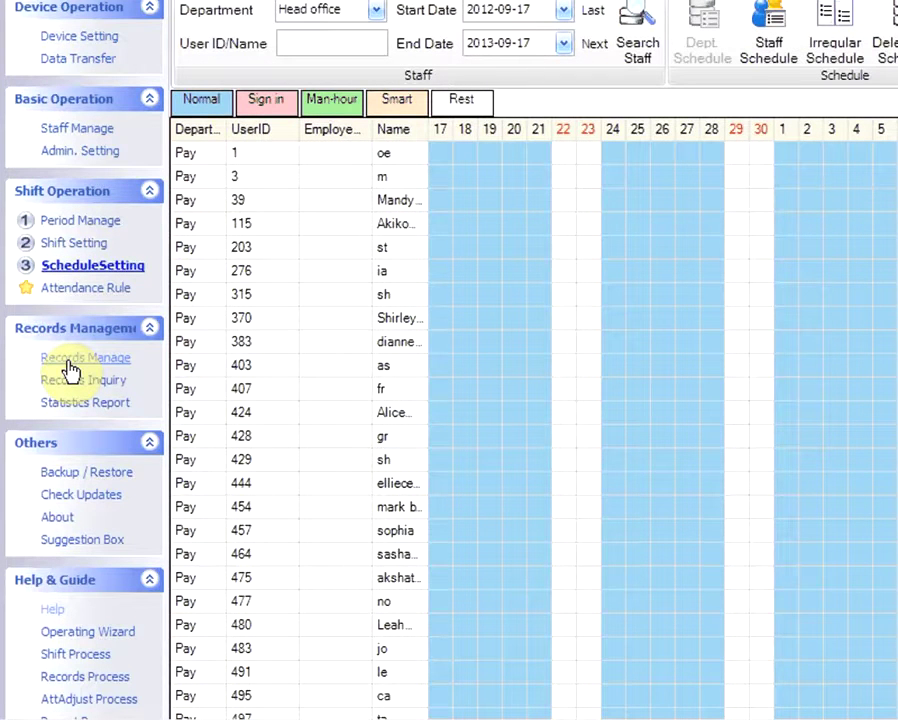
Open attendance records management and set the start date of the record range to 2012-09-17.
click(66, 360)
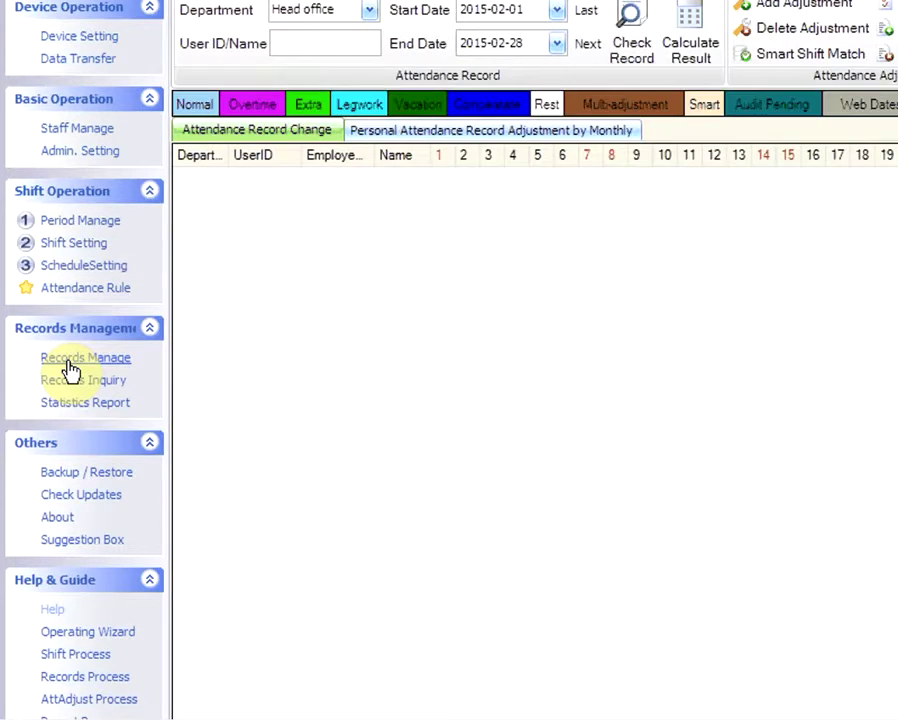
click(450, 56)
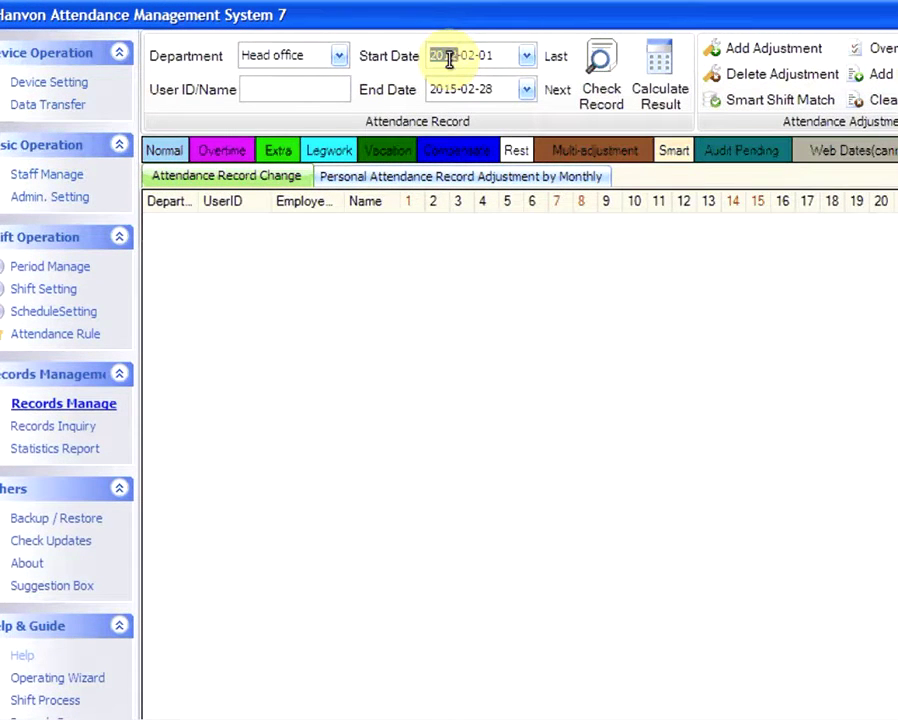
click(469, 54)
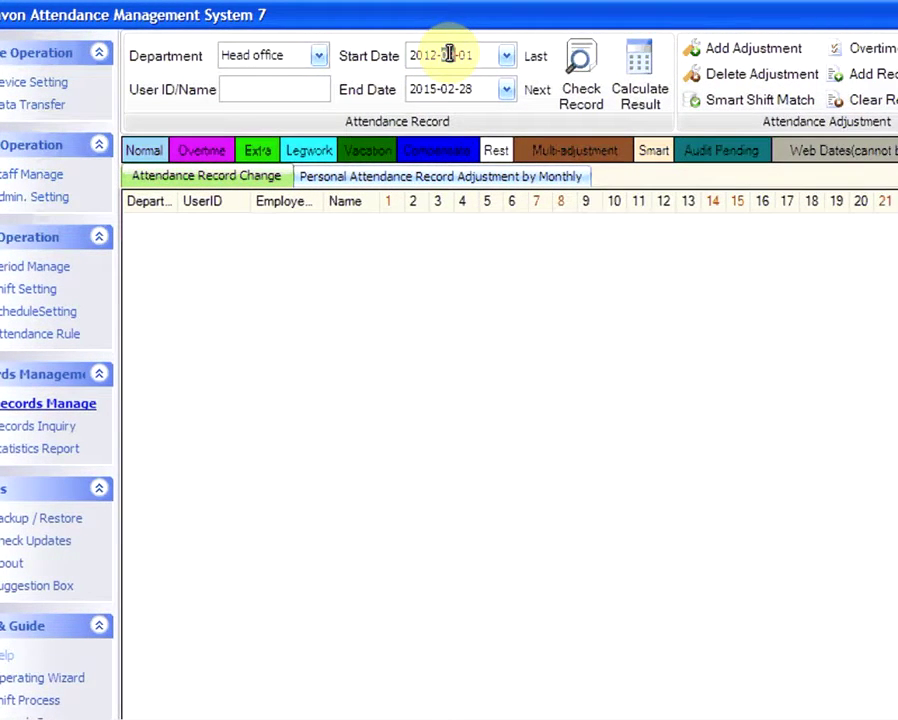
text(09-17)
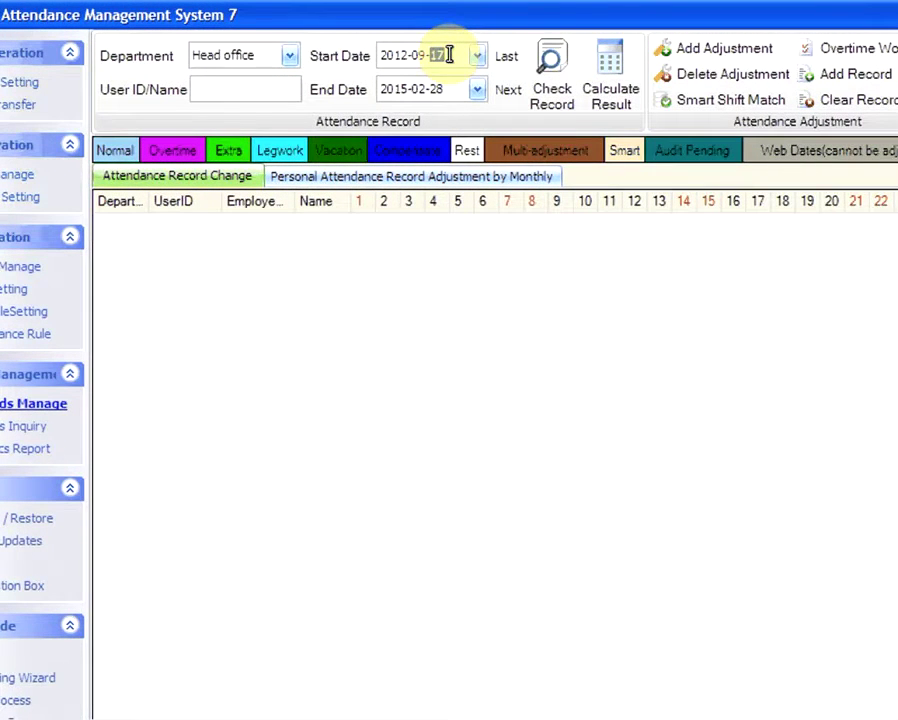
Set the end date to 2013-09-17 and check the Head office attendance records across that range.
click(397, 89)
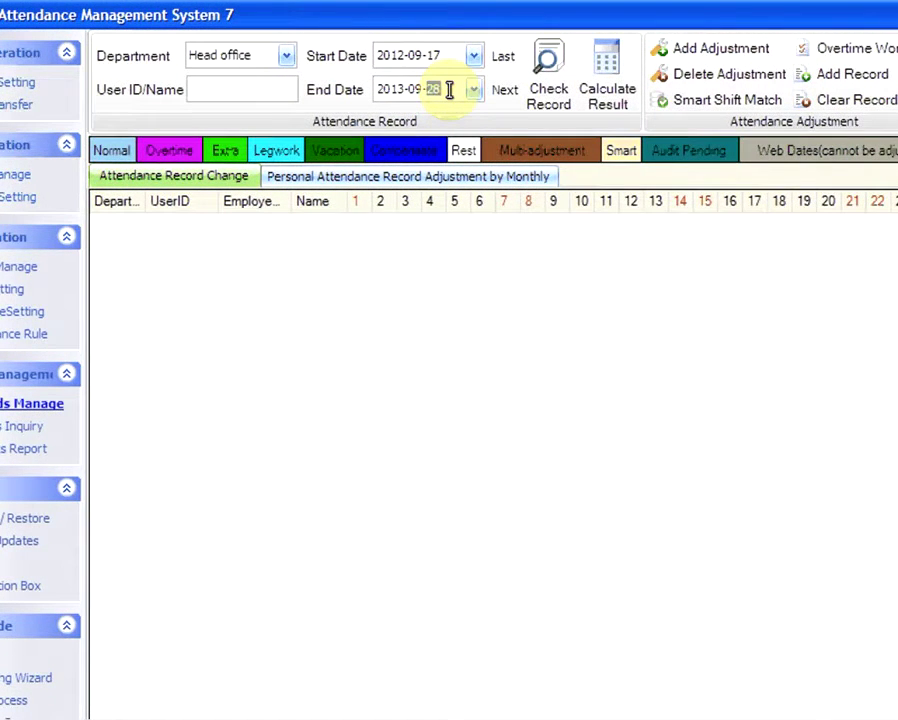
text(17)
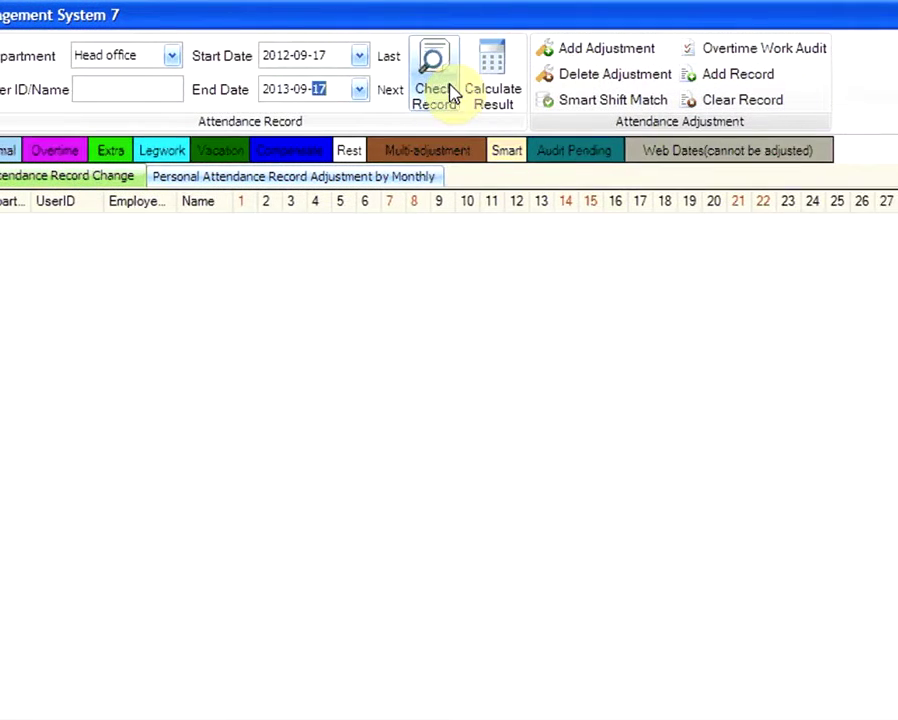
click(554, 76)
click(452, 84)
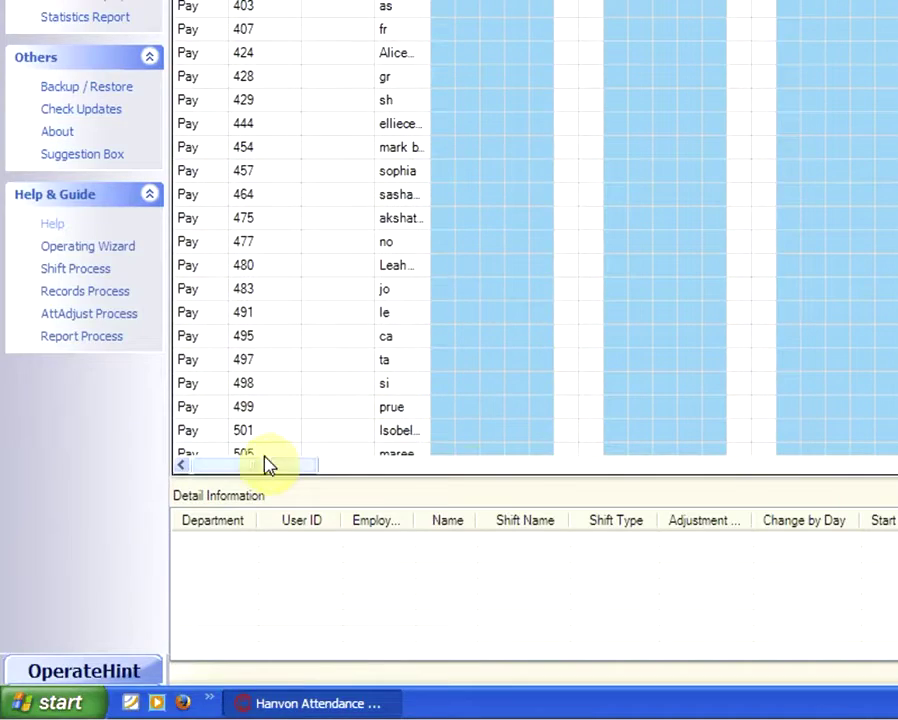
drag(258, 465, 433, 476)
drag(455, 476, 0, 476)
drag(380, 474, 240, 470)
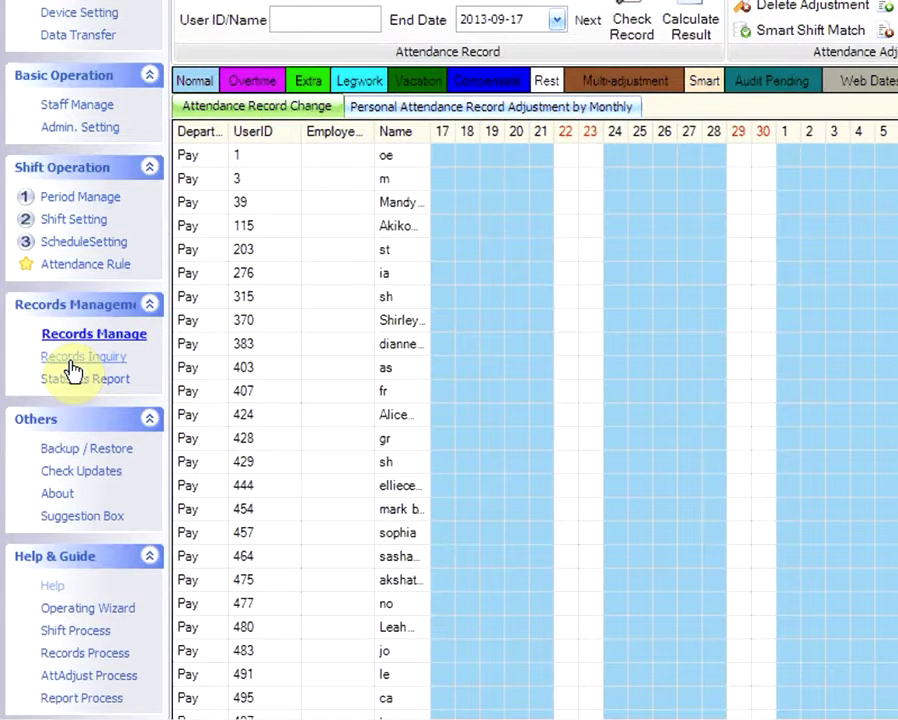
Open the records inquiry and set its start date to 2012-09-17.
click(70, 366)
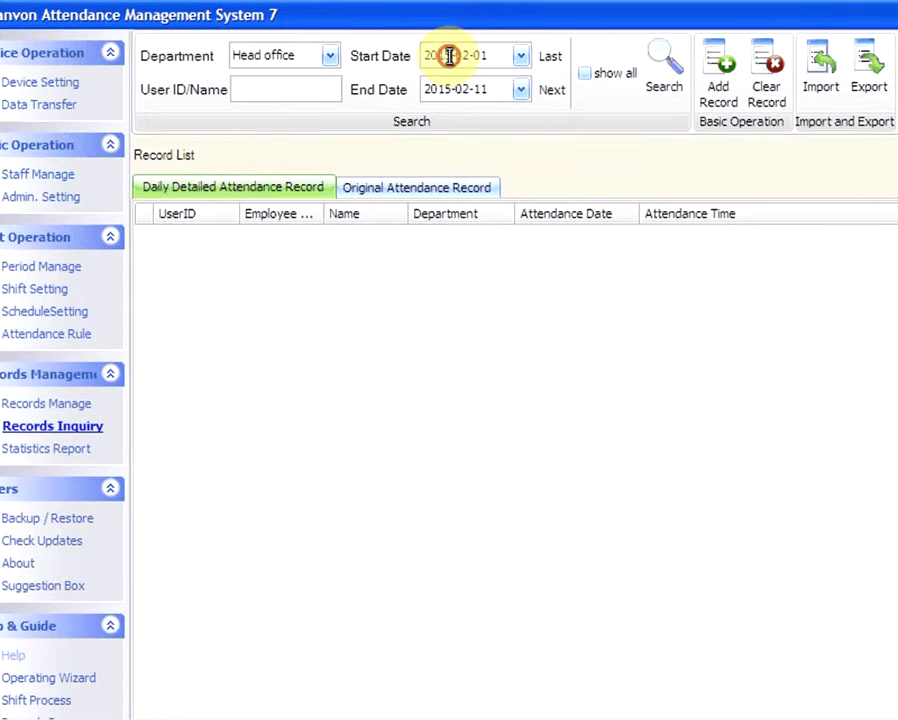
click(449, 56)
text(2014)
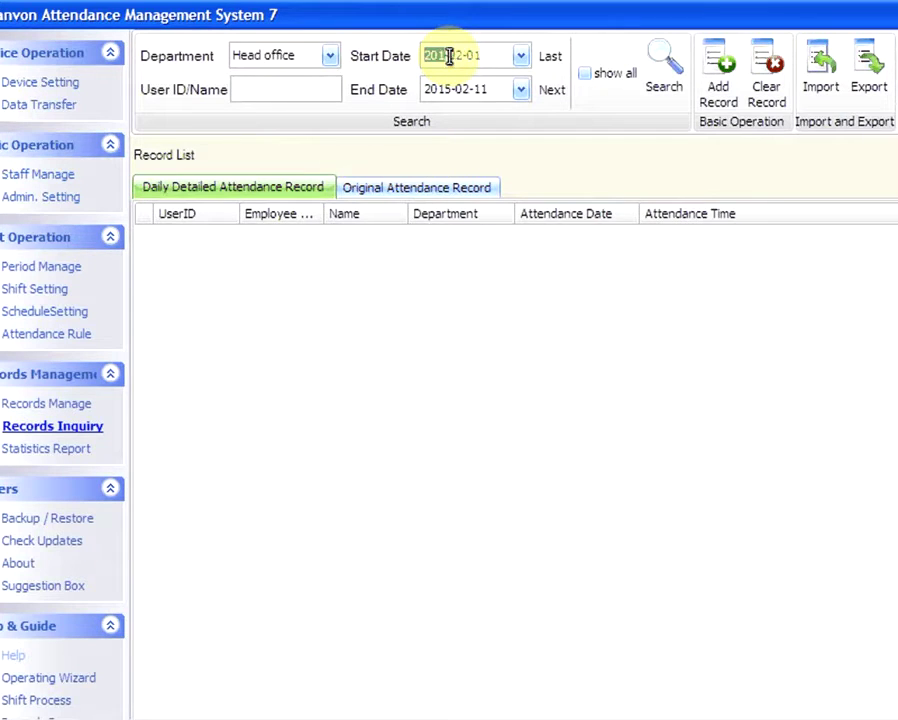
click(449, 56)
click(449, 56)
key(Right)
text(9)
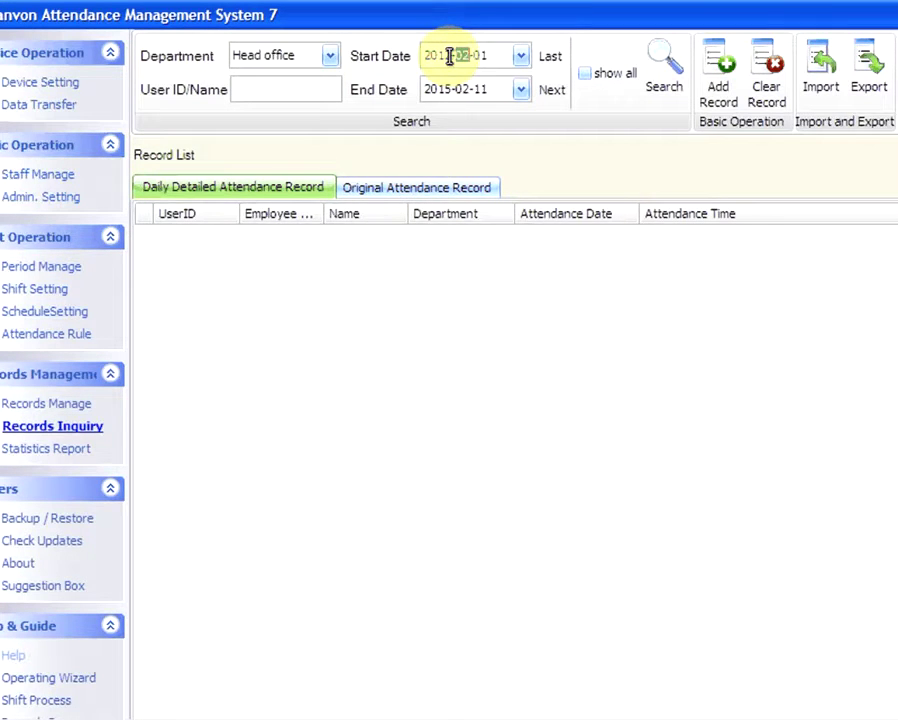
key(Right)
text(17)
Set the inquiry's end date to 2013-09-17 and search the daily detailed attendance records of Head office.
click(448, 88)
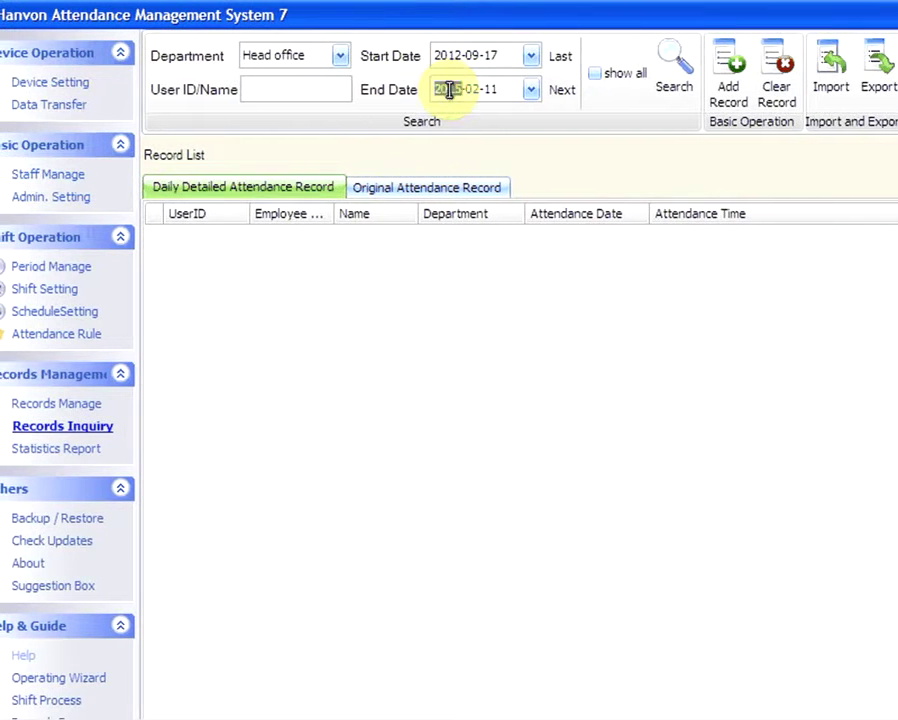
text(2013)
key(Right)
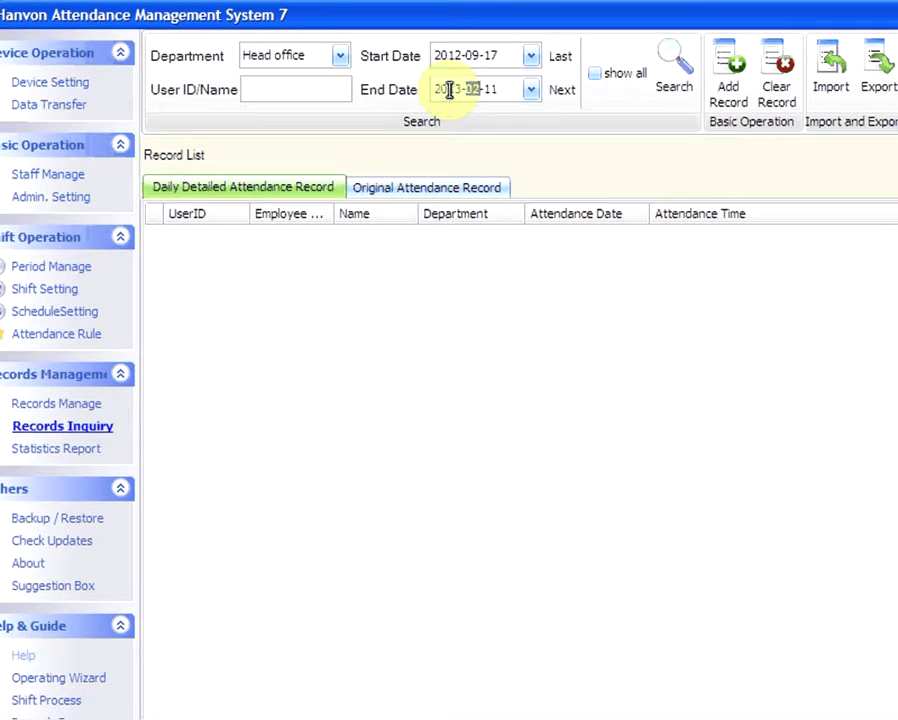
text(0917)
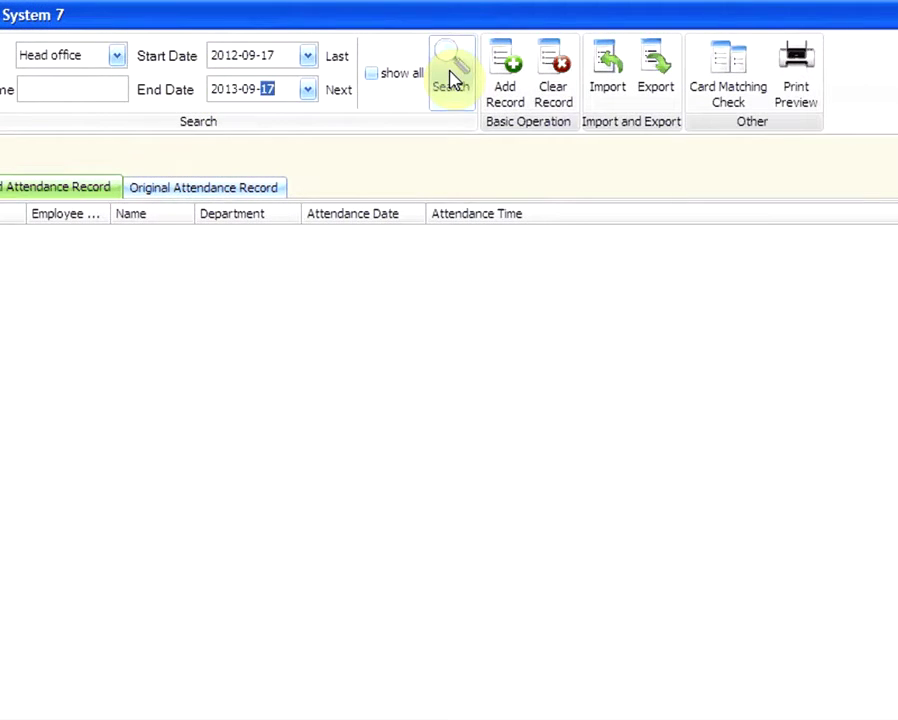
click(451, 80)
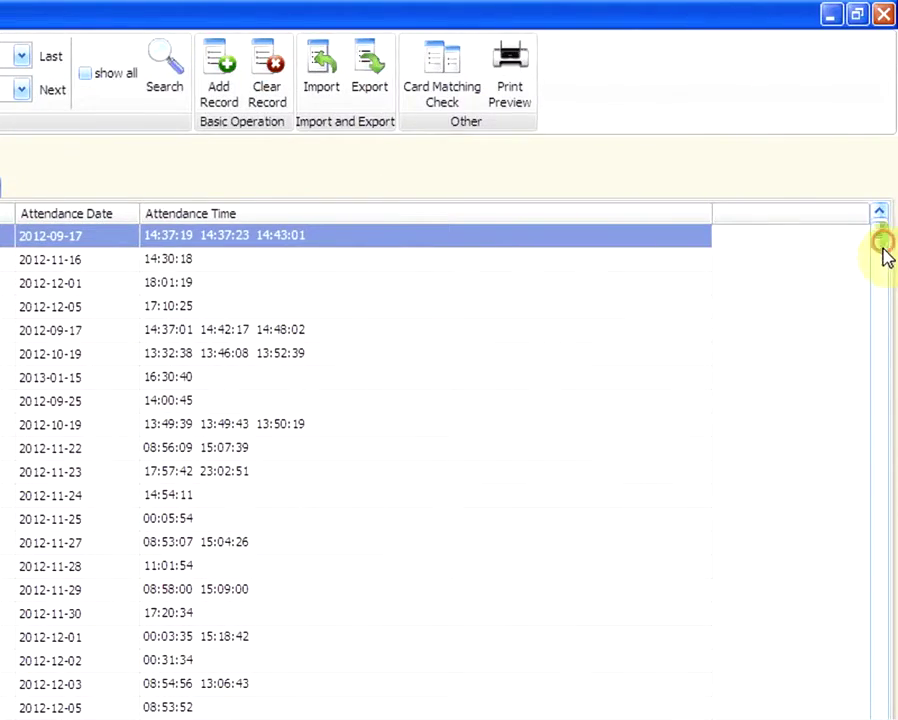
mouse_move(881, 246)
mouse_down()
mouse_move(866, 600)
mouse_move(893, 227)
mouse_up()
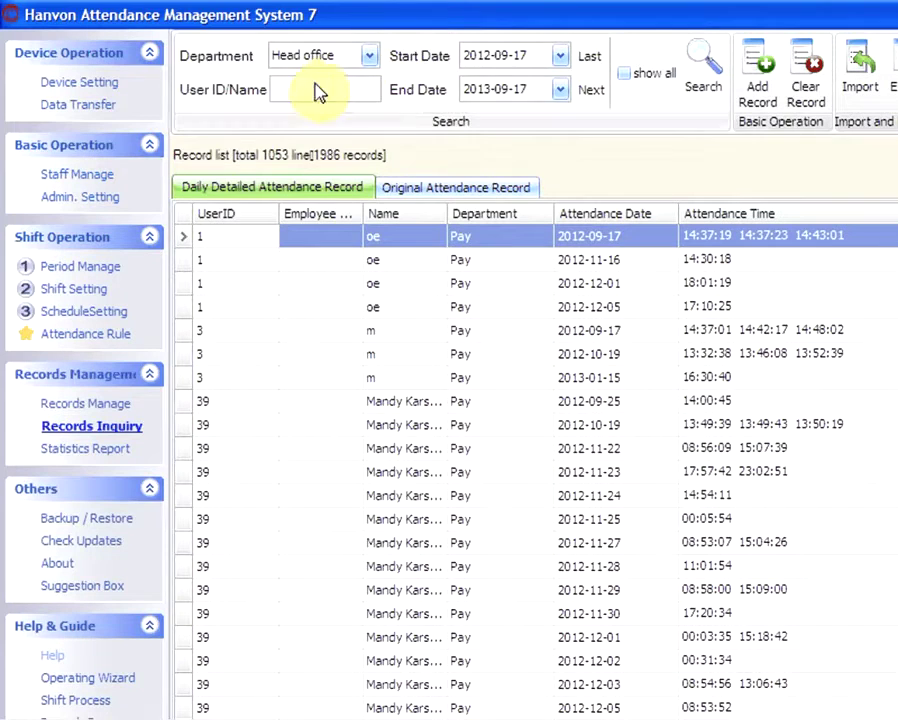
Change the inquiry's department to Pay under Head office and search its attendance records.
click(307, 88)
click(368, 56)
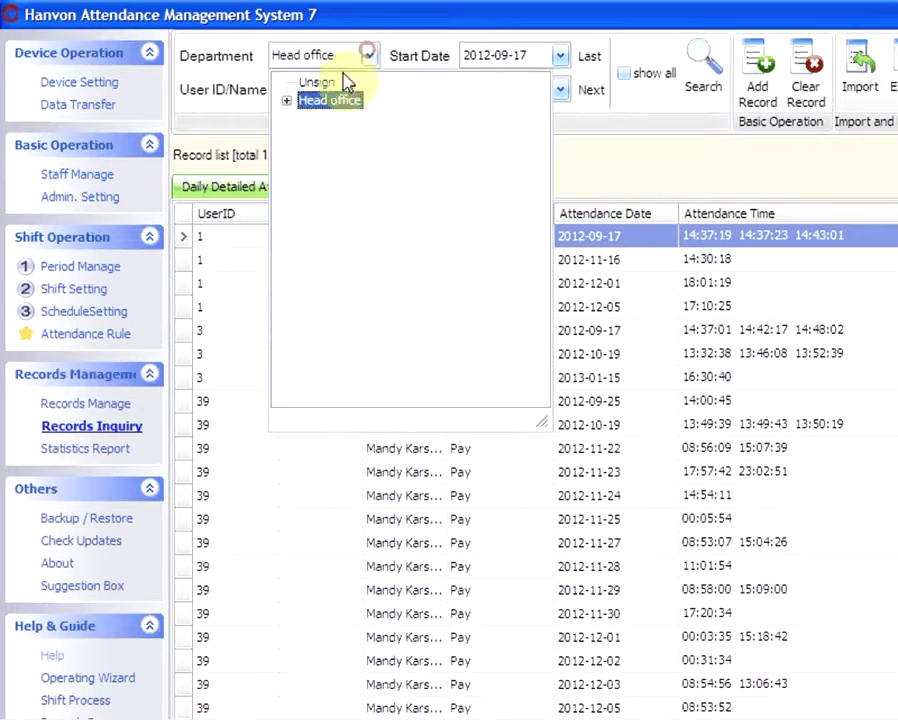
click(287, 100)
click(326, 118)
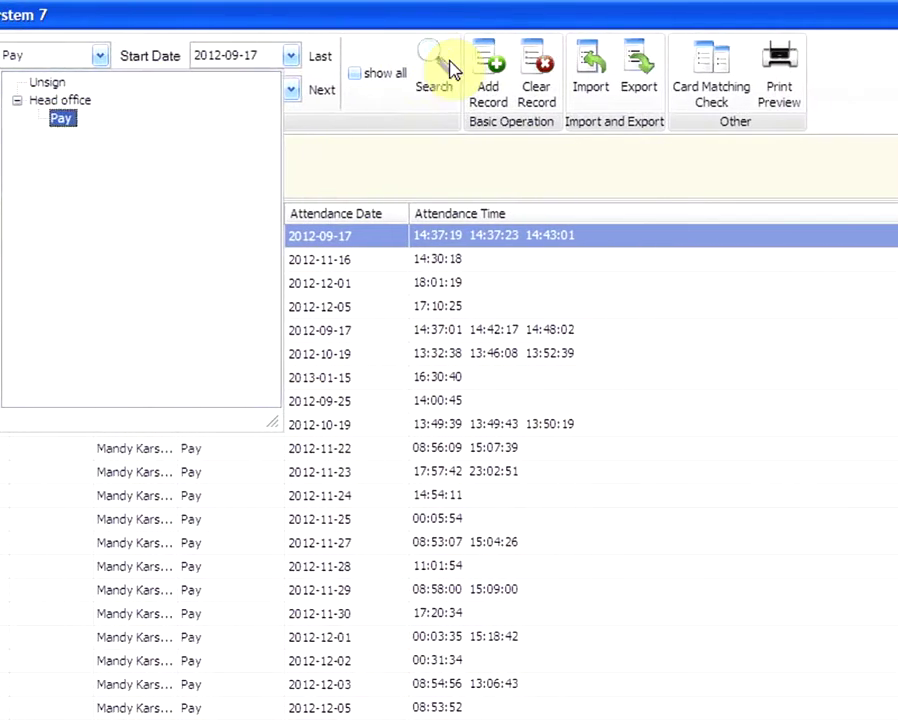
click(712, 70)
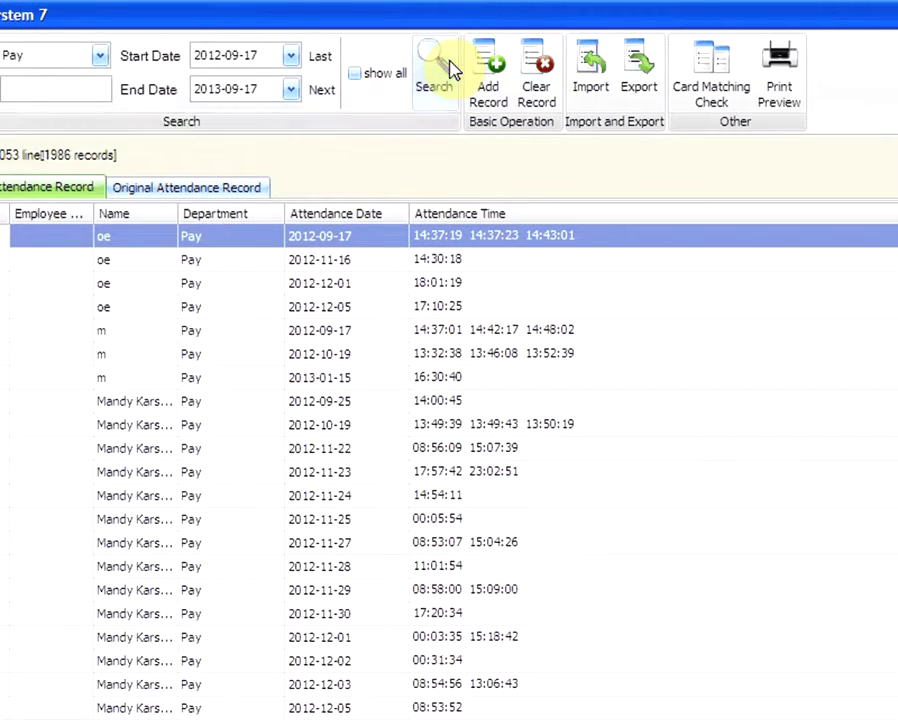
Search the Pay department's daily detailed attendance records for user ID 3.
click(58, 85)
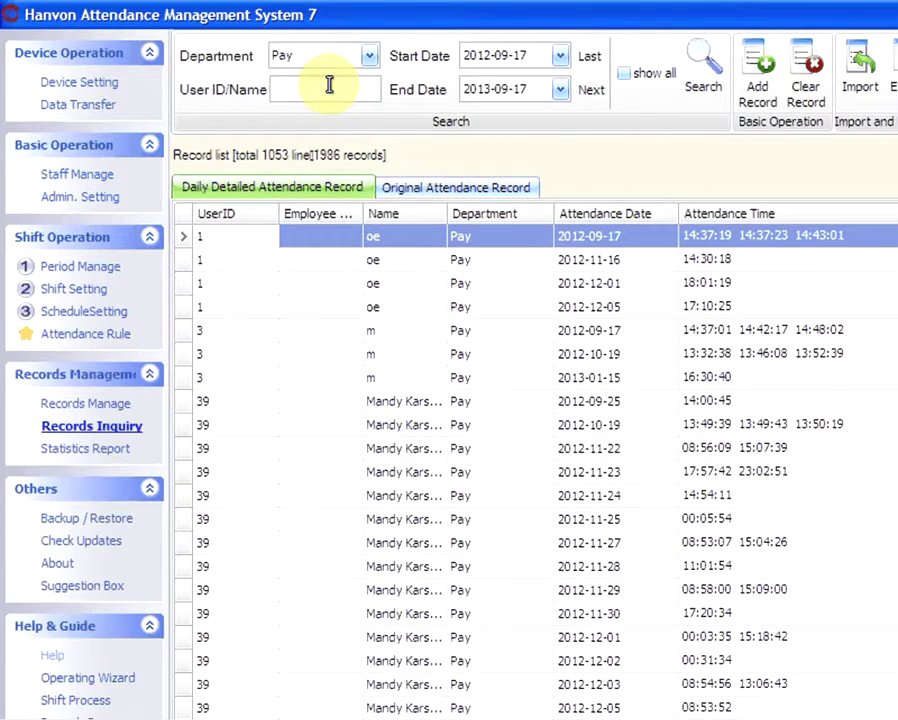
text(3)
click(450, 75)
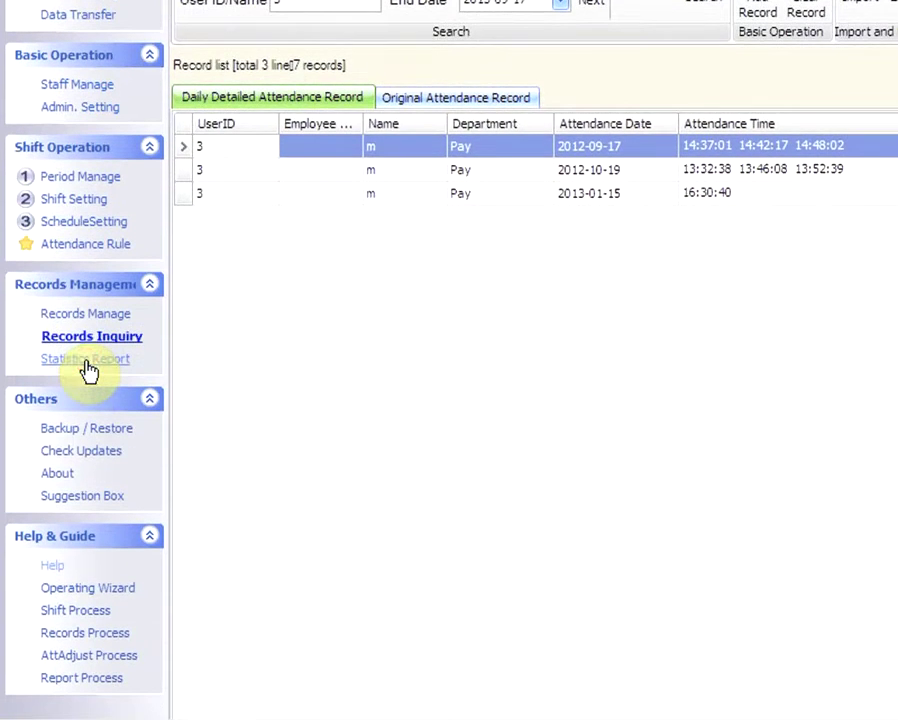
Open the statistics report and set its department to Pay under Head office.
click(85, 360)
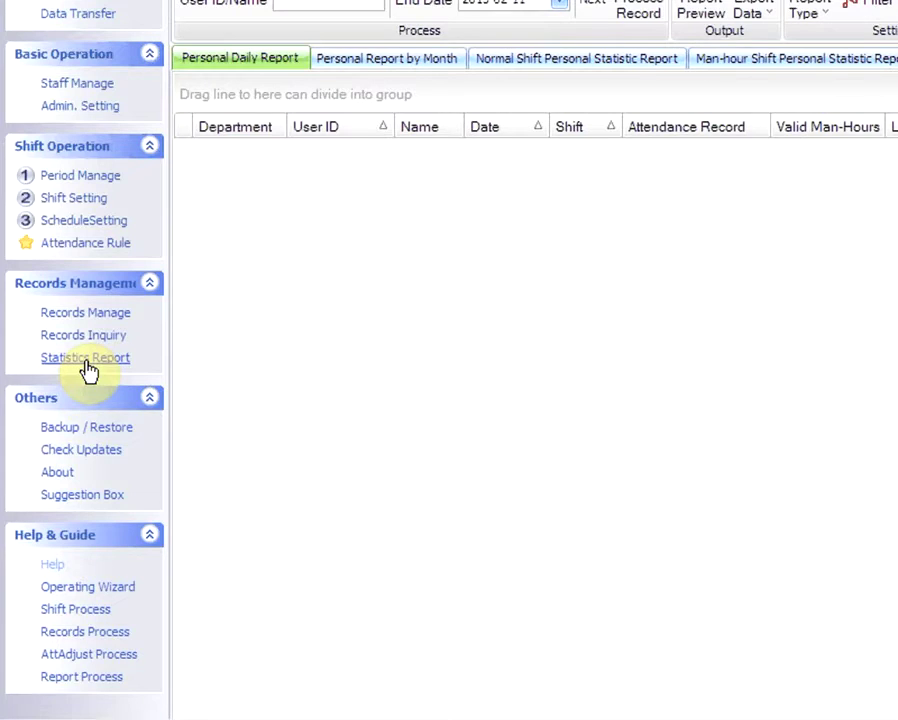
click(375, 57)
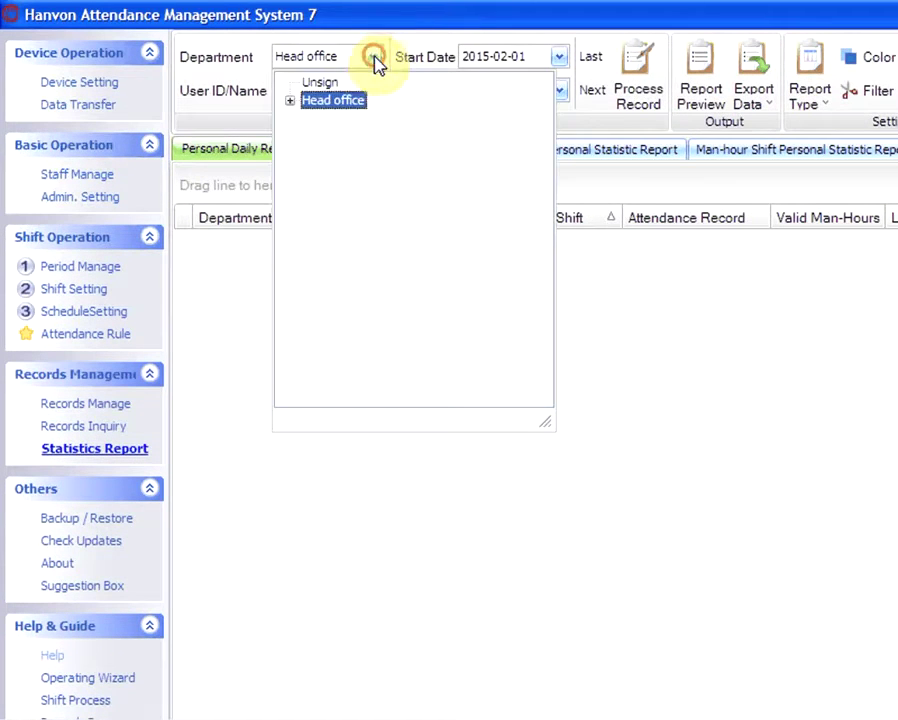
click(290, 101)
click(333, 120)
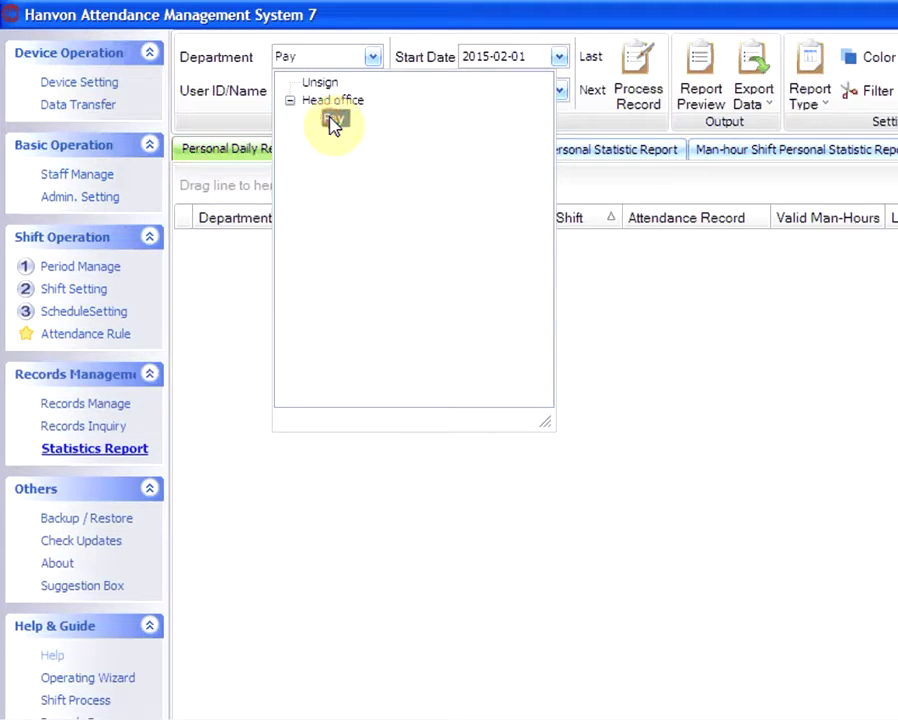
click(429, 43)
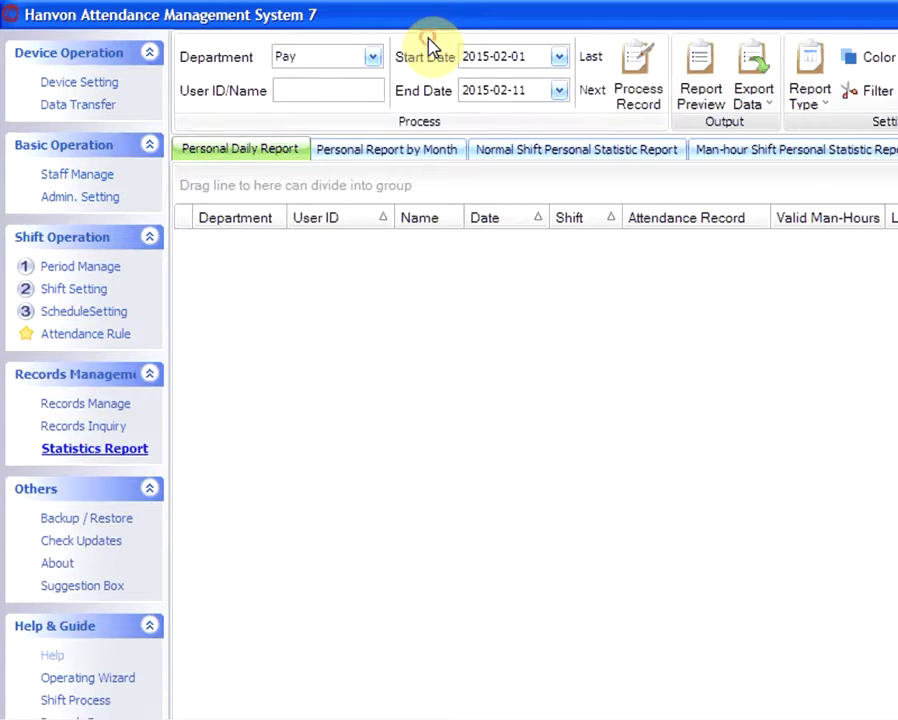
Set the statistics report's start date to 2012-09-17.
click(479, 56)
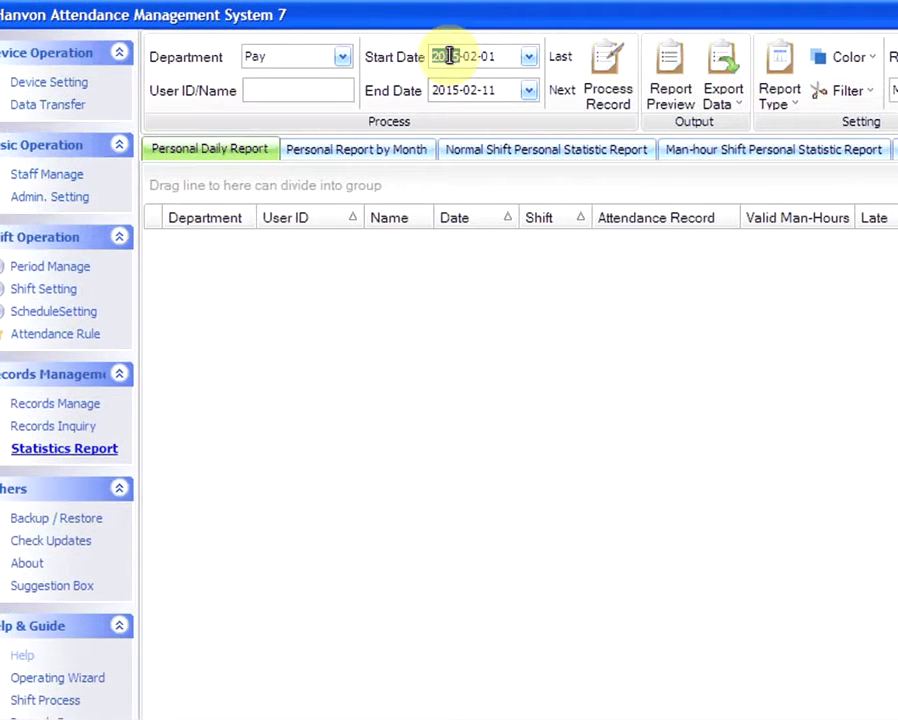
text(2012)
click(471, 56)
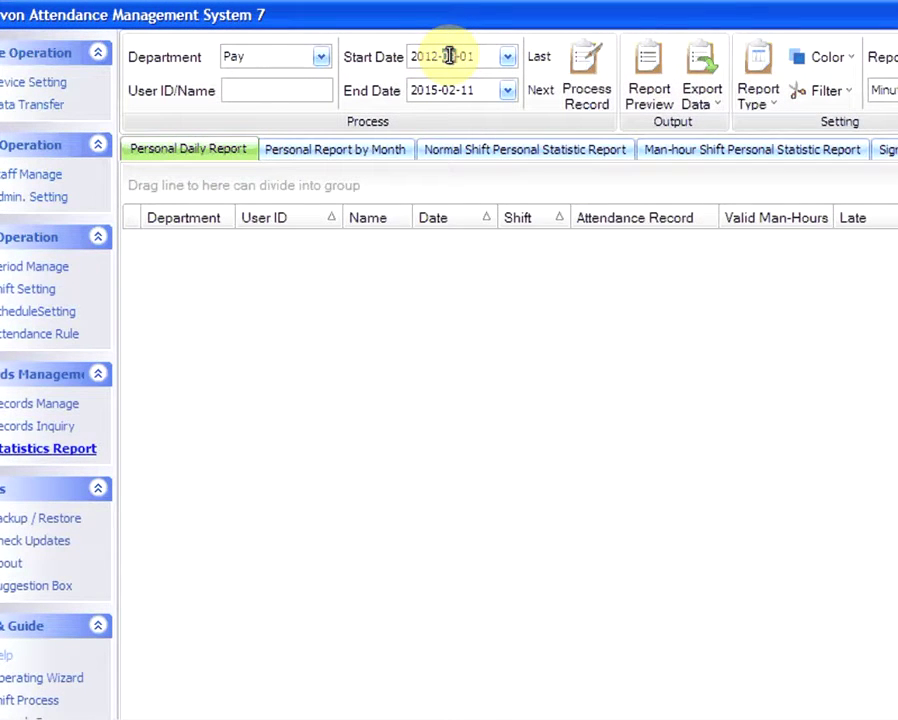
text(09-)
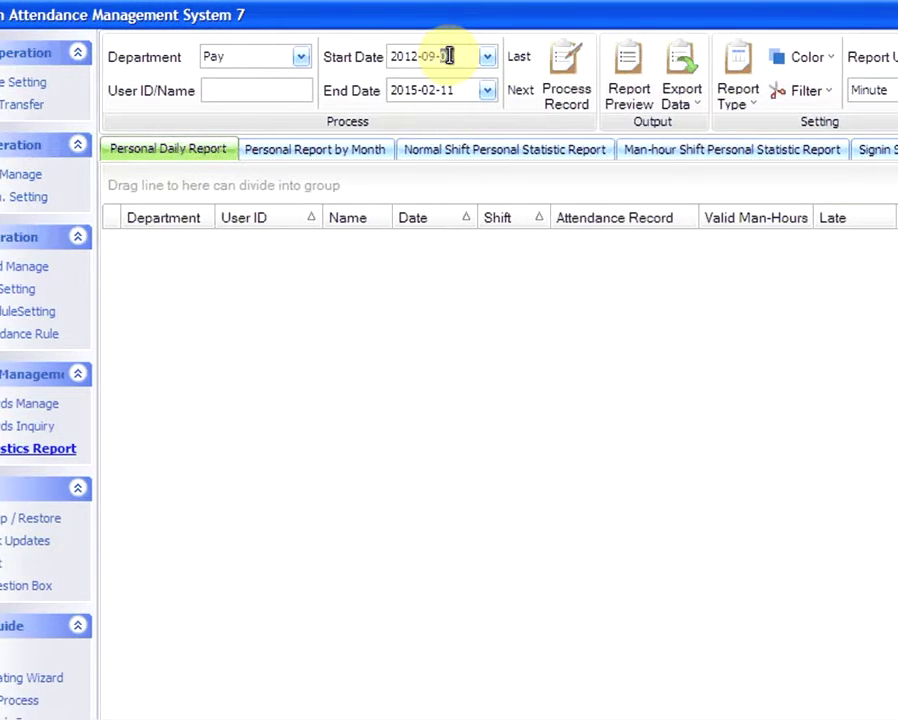
text(17)
Set the statistics report's end date to 2013-09-17.
click(398, 88)
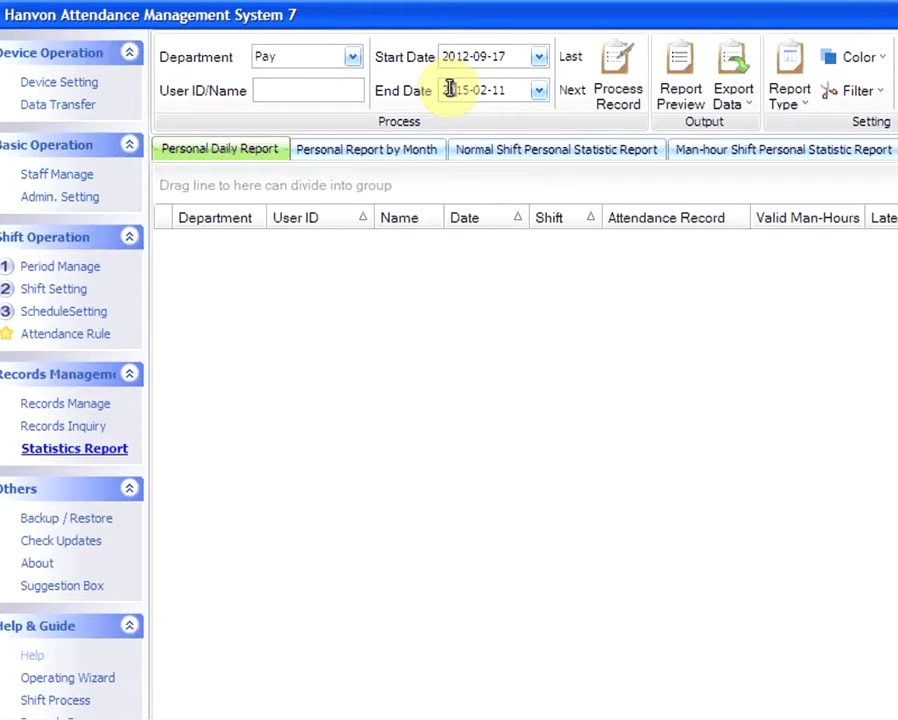
click(450, 90)
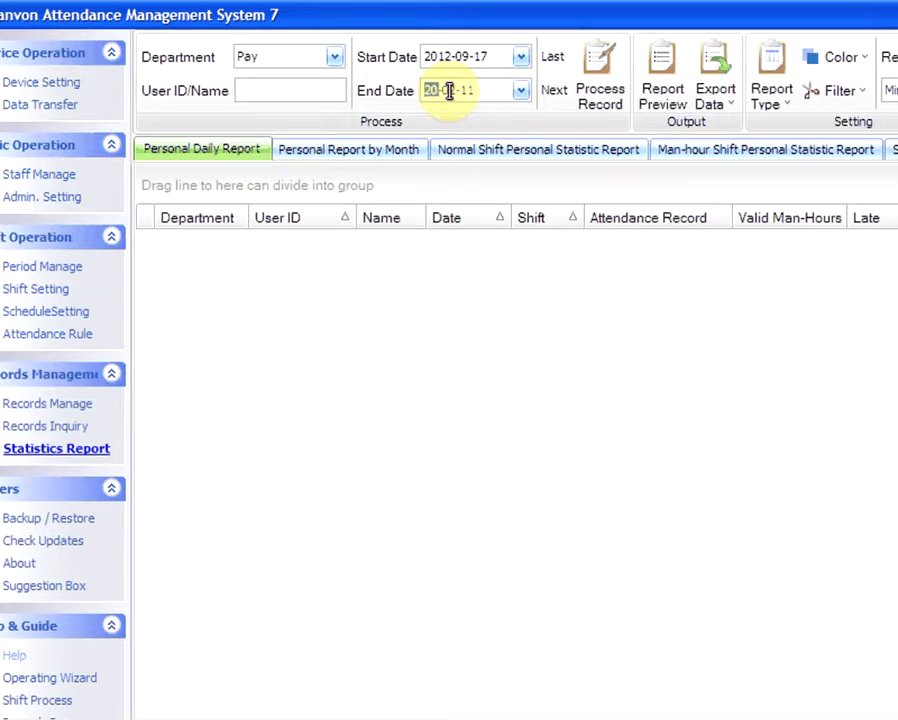
click(460, 90)
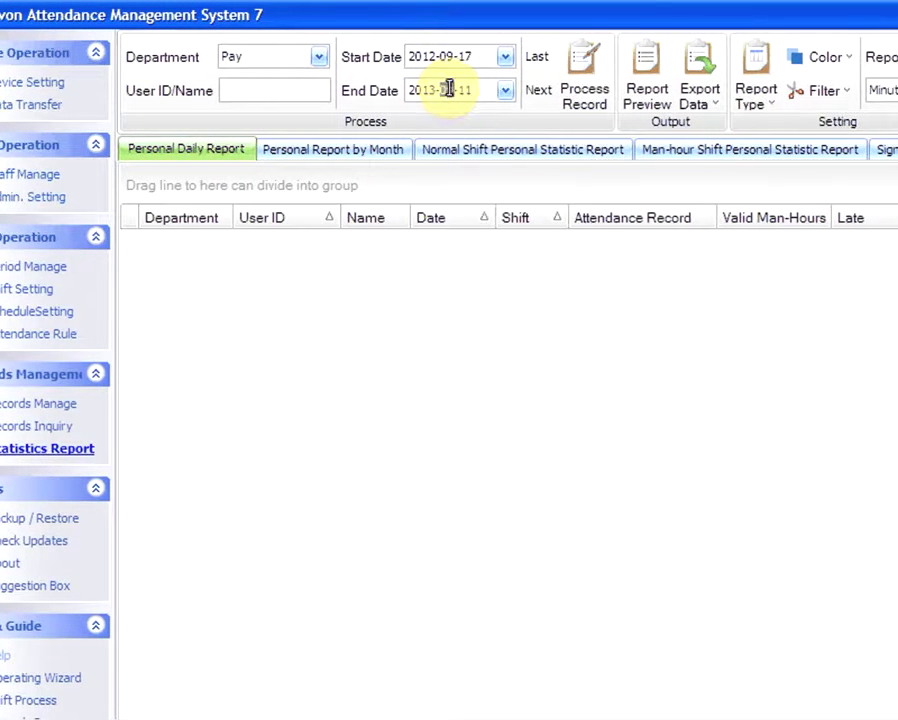
click(461, 90)
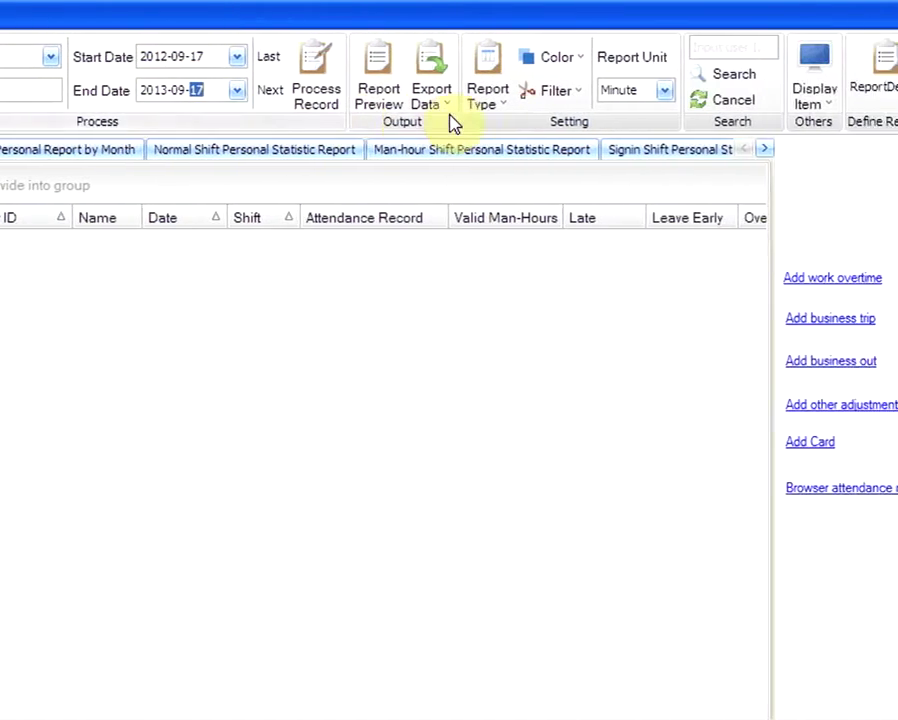
Change the report unit to Hour and process the Pay attendance records into the personal daily report.
click(458, 92)
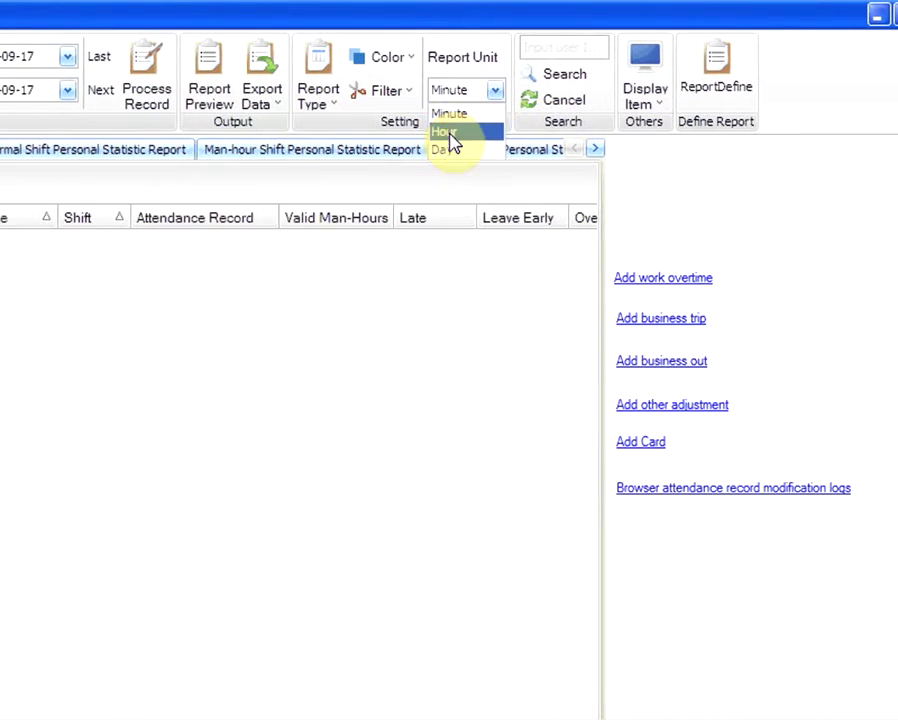
click(416, 134)
click(478, 95)
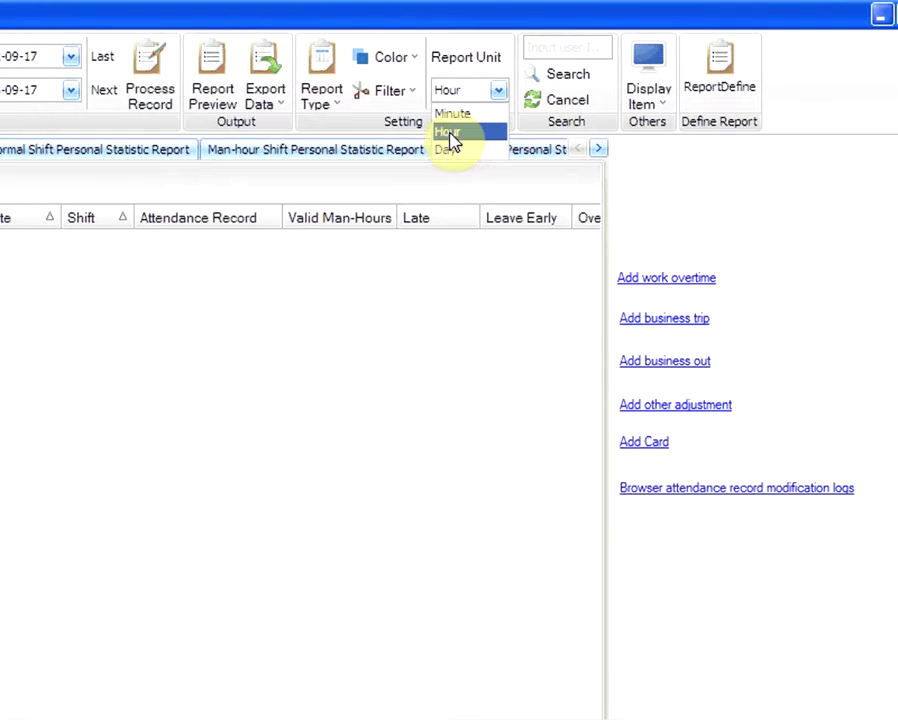
click(449, 134)
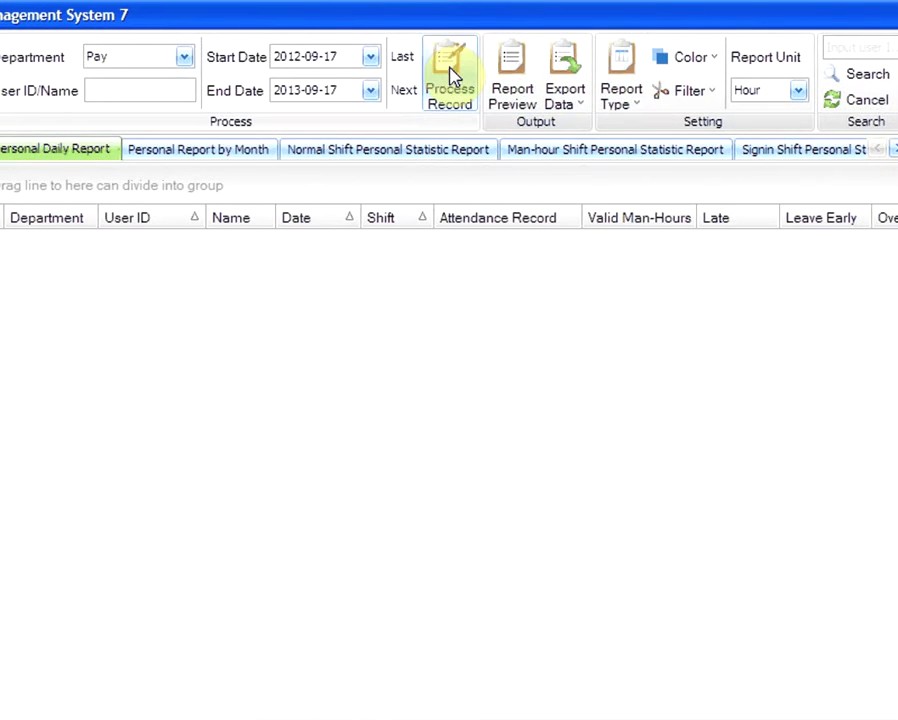
click(452, 76)
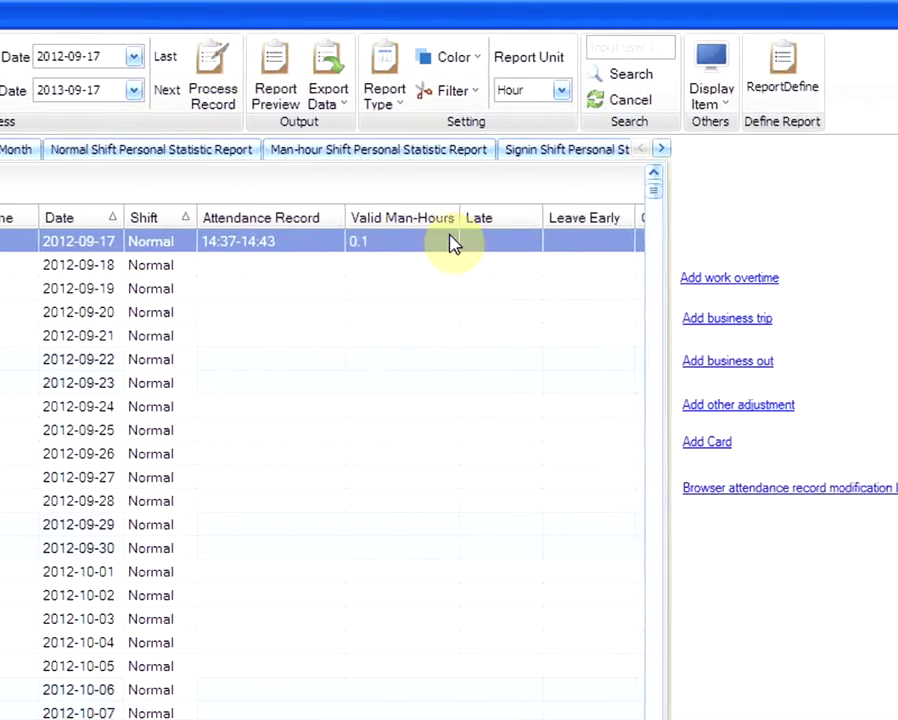
Look through the personal daily report, sorting it by valid man-hours, by name and finally by user ID.
drag(655, 190, 661, 236)
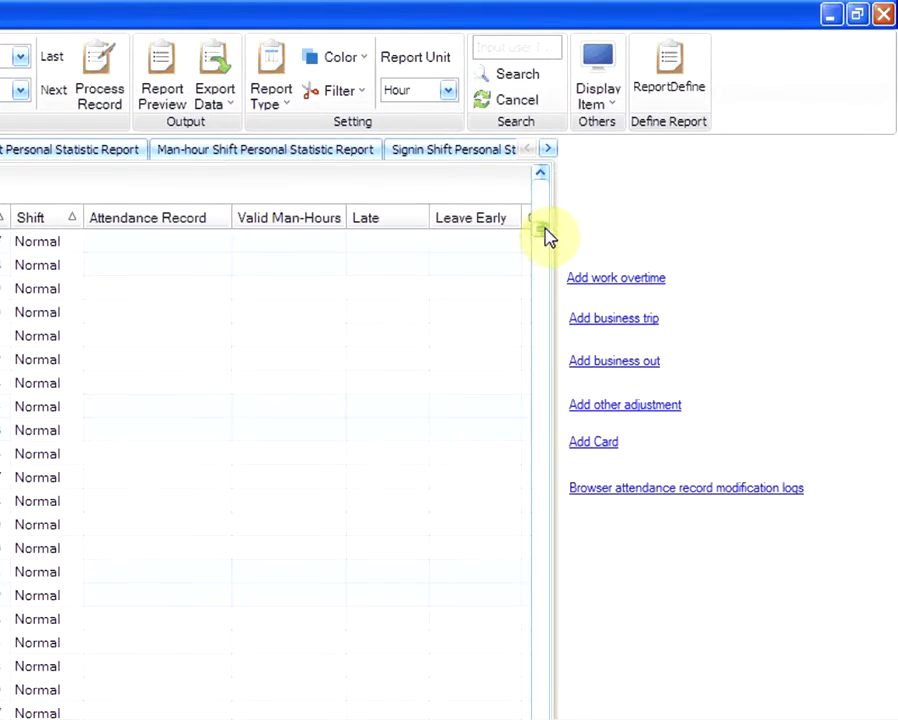
drag(545, 229, 543, 212)
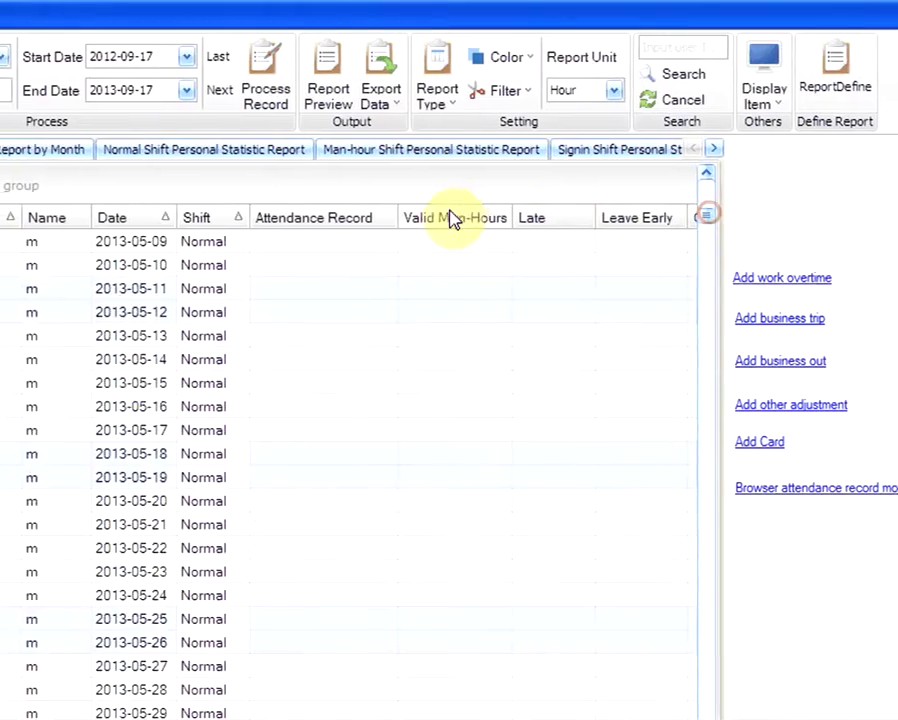
click(450, 218)
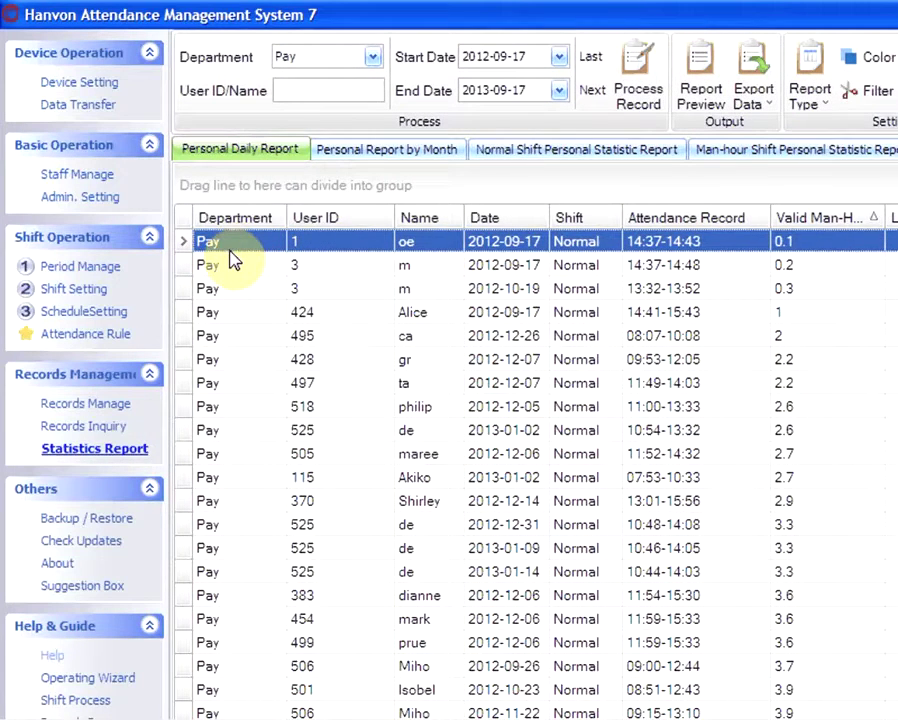
click(326, 219)
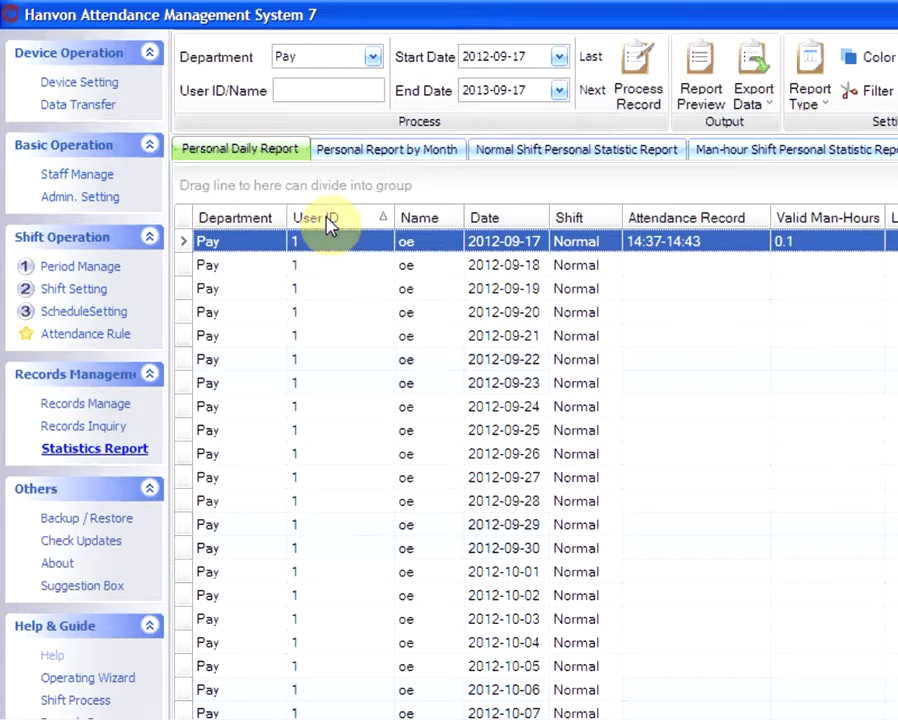
click(428, 222)
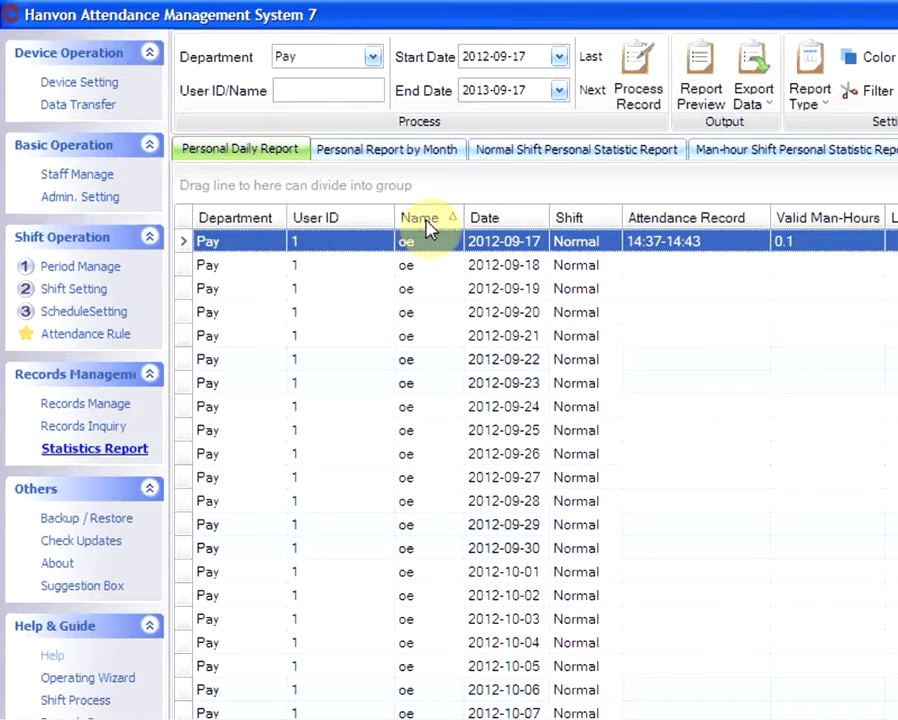
click(338, 222)
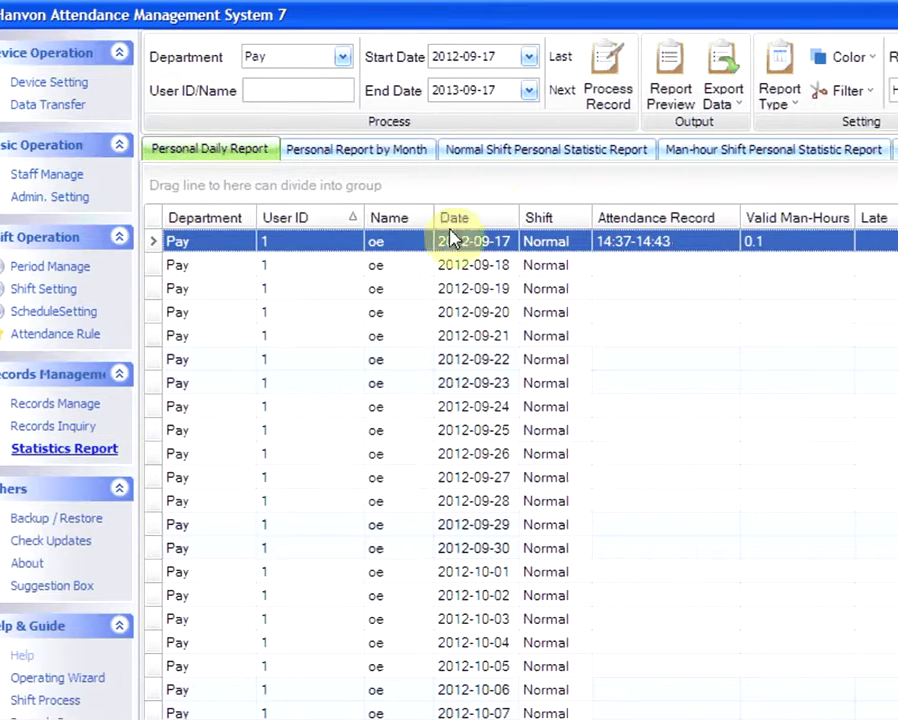
Limit the report to user ID 3 with end date 2012-09-17 and process the record.
click(311, 92)
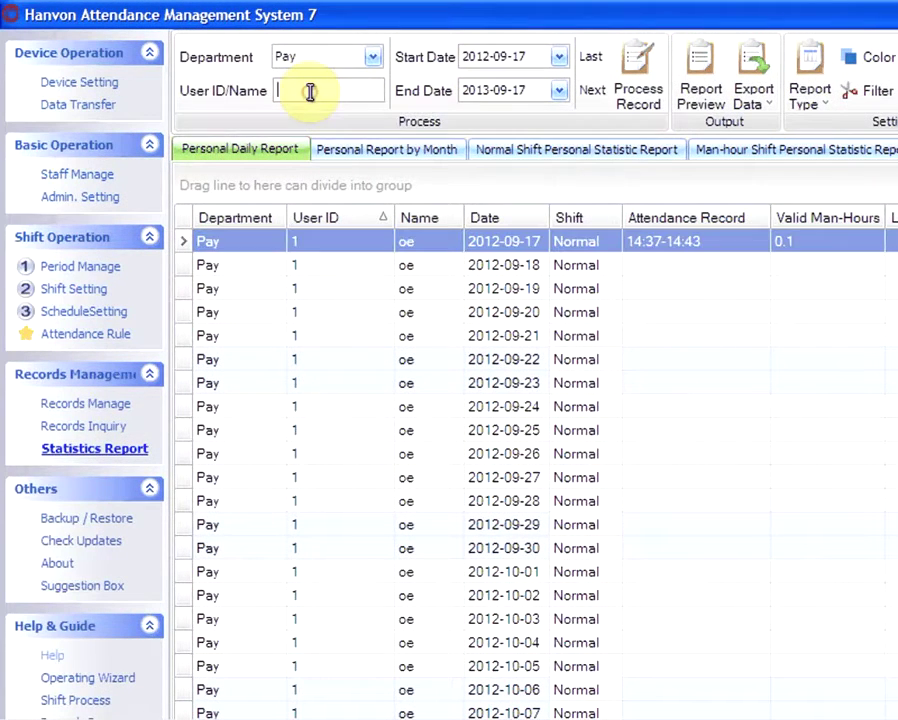
text(3)
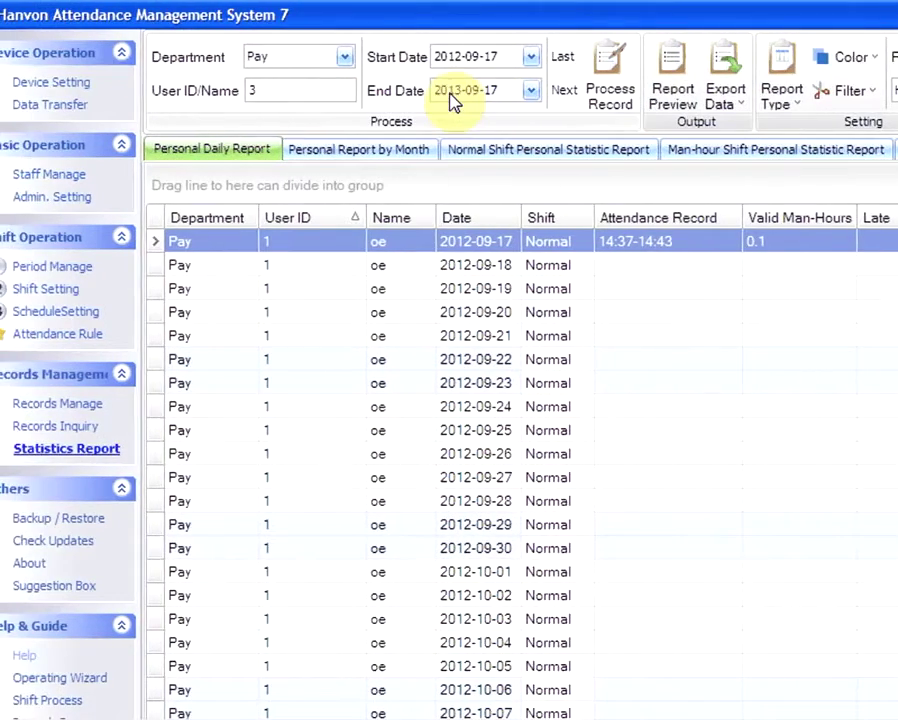
click(431, 90)
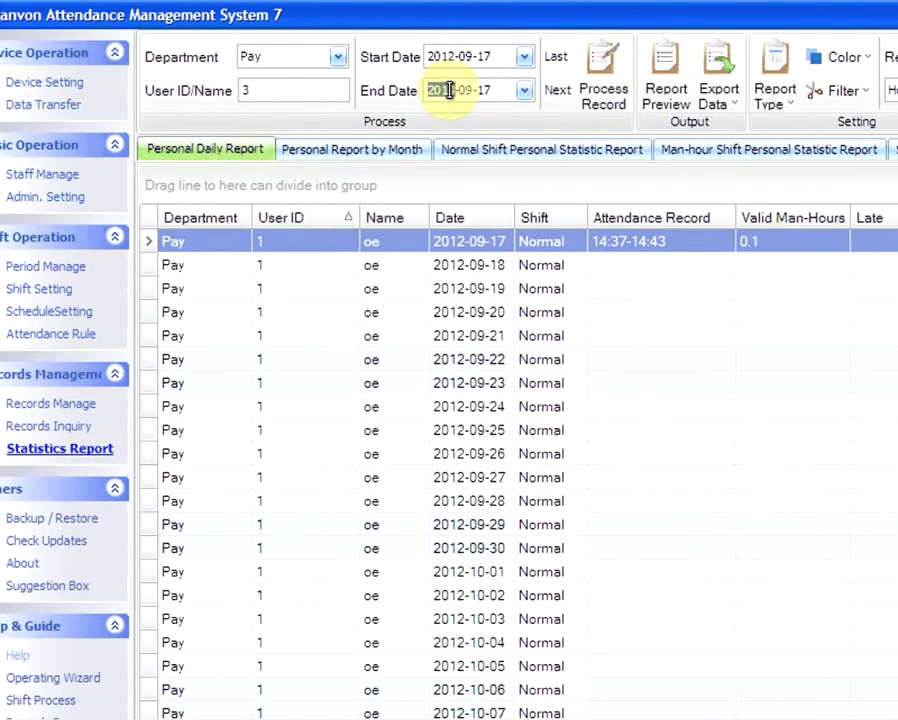
text(201)
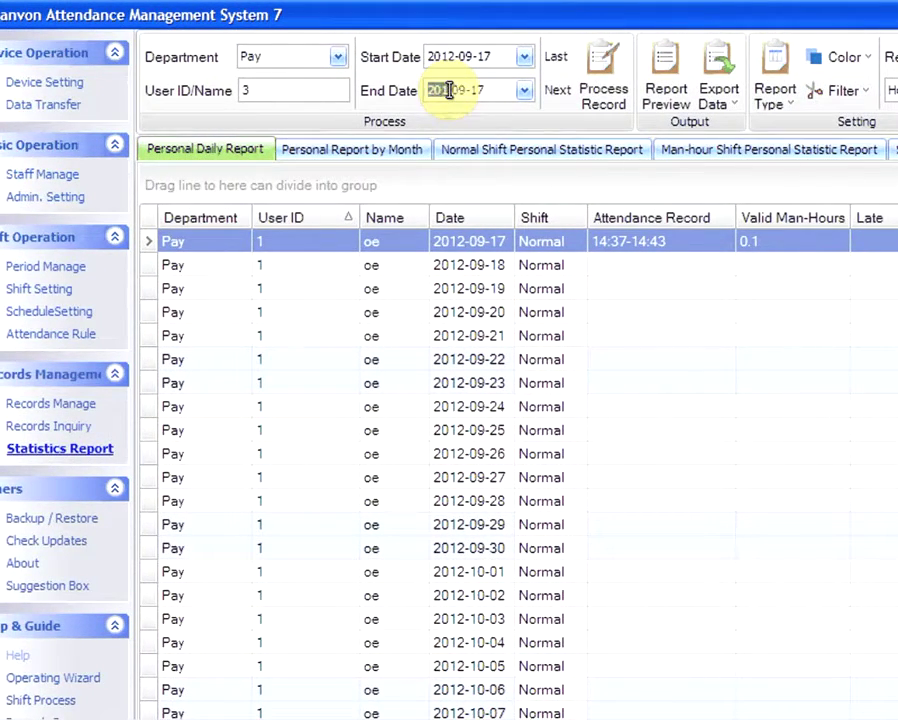
drag(449, 90, 452, 124)
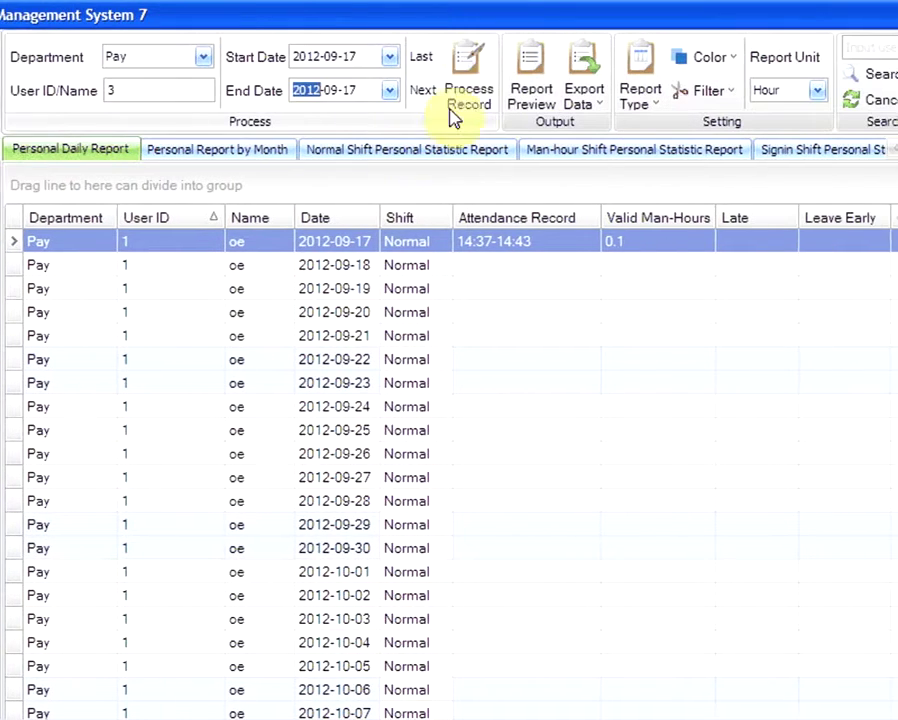
click(452, 84)
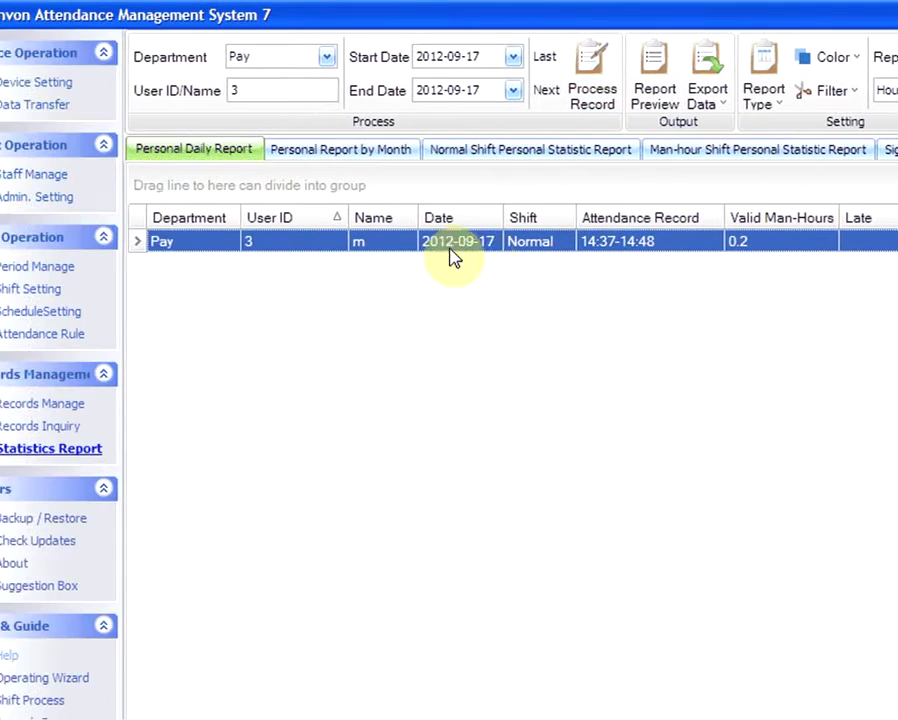
click(448, 245)
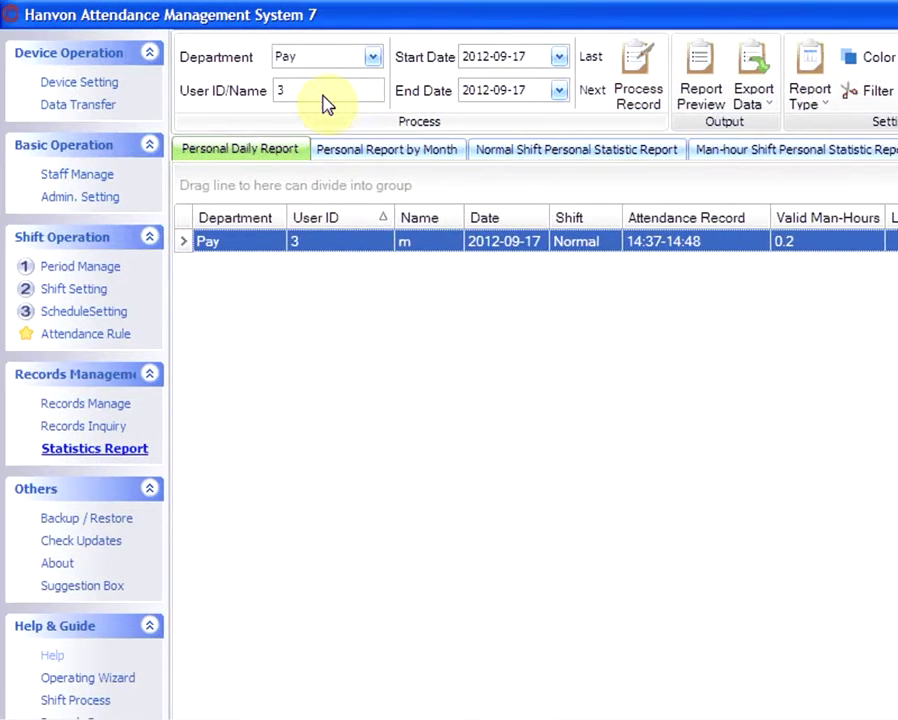
Clear the user filter and reprocess the daily report for all Pay employees.
click(315, 89)
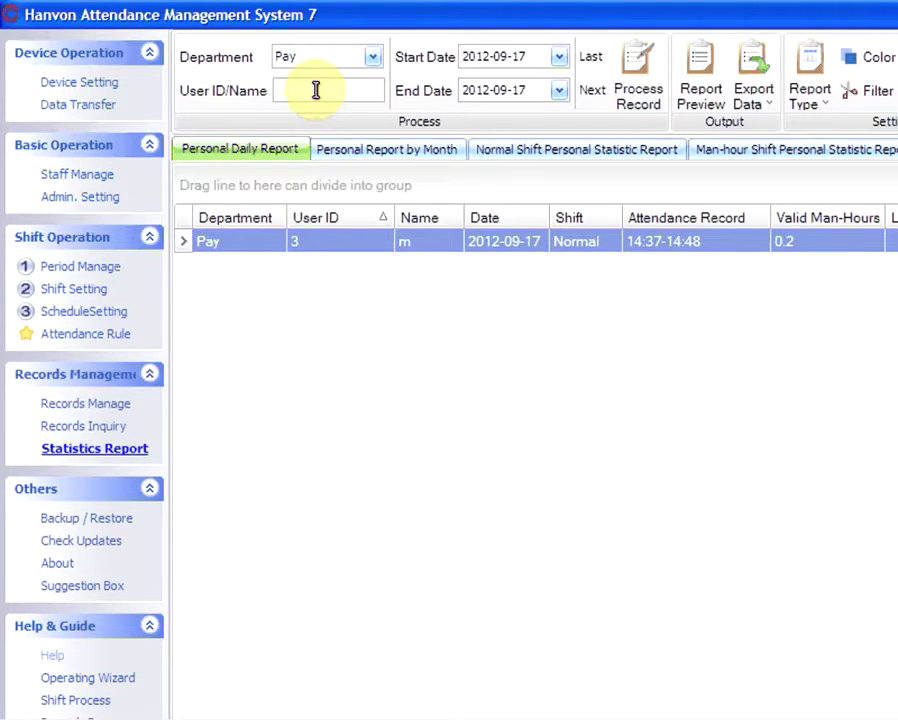
click(645, 78)
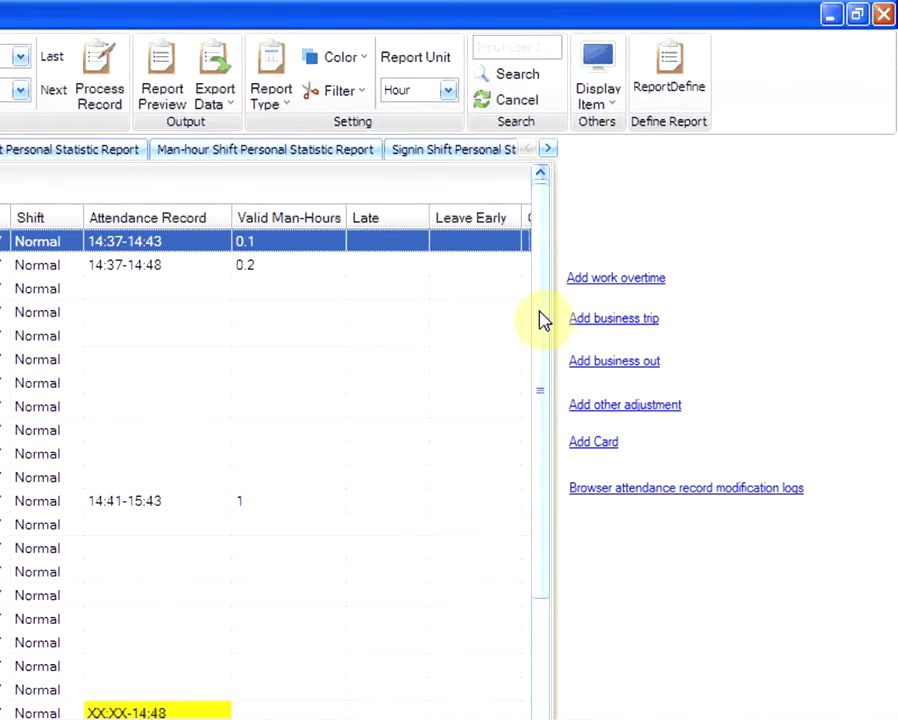
Look through the single-day report and sort it by valid man-hours in descending order.
drag(540, 318, 544, 632)
drag(543, 360, 550, 13)
drag(550, 274, 547, 273)
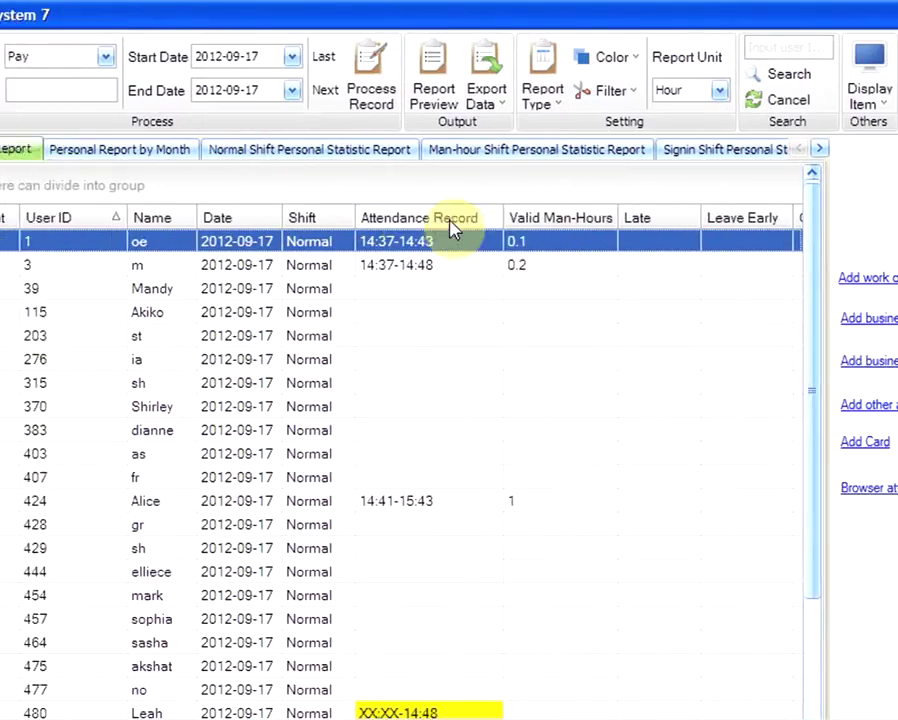
click(258, 219)
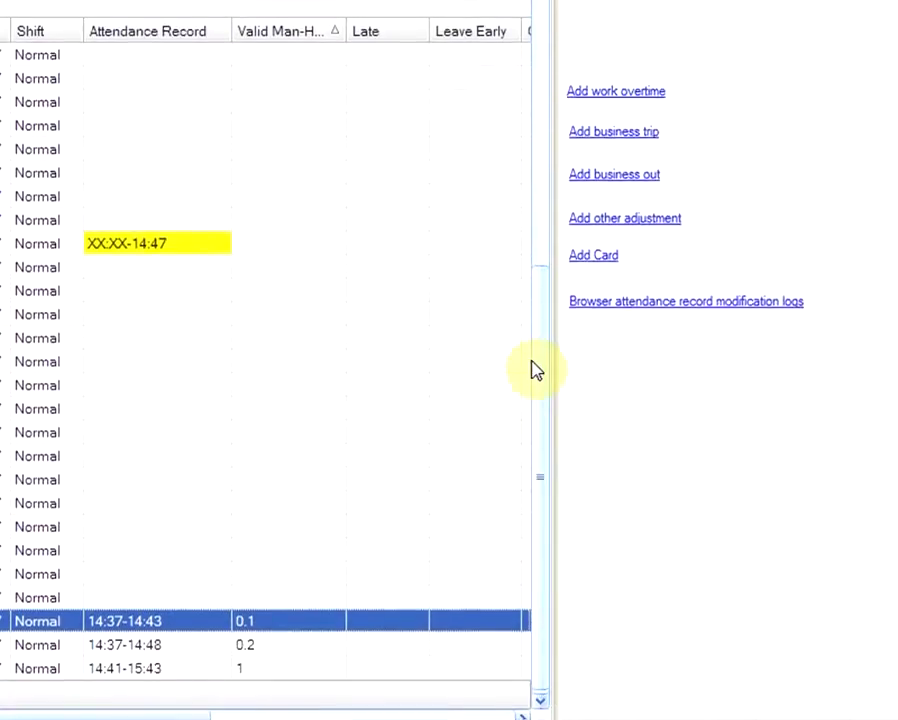
click(451, 224)
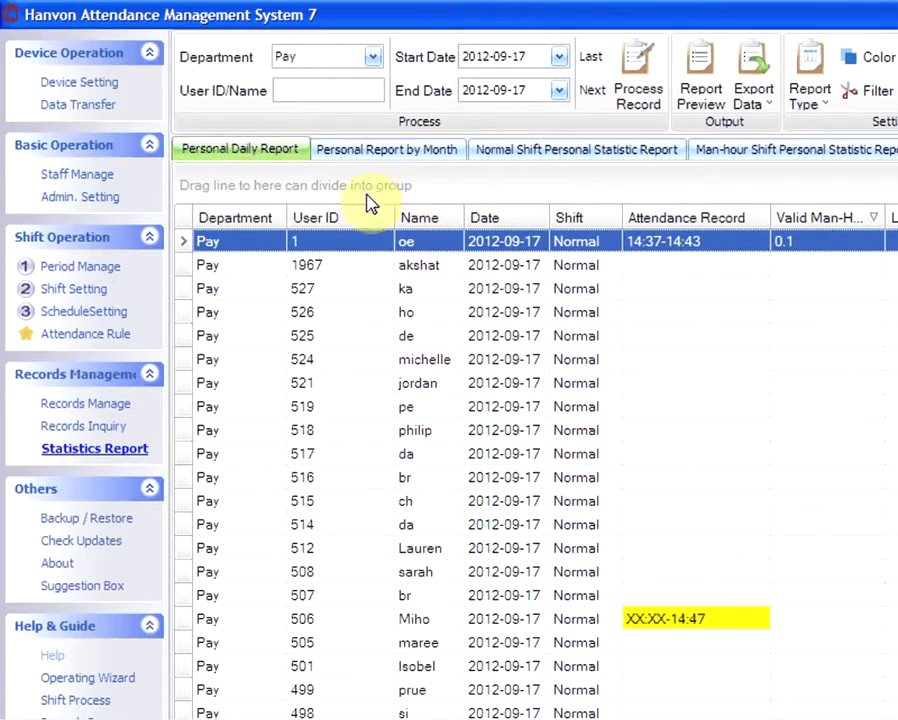
Sort the personal daily report by user ID and export it to the Desktop as an Excel file named Report.
click(312, 222)
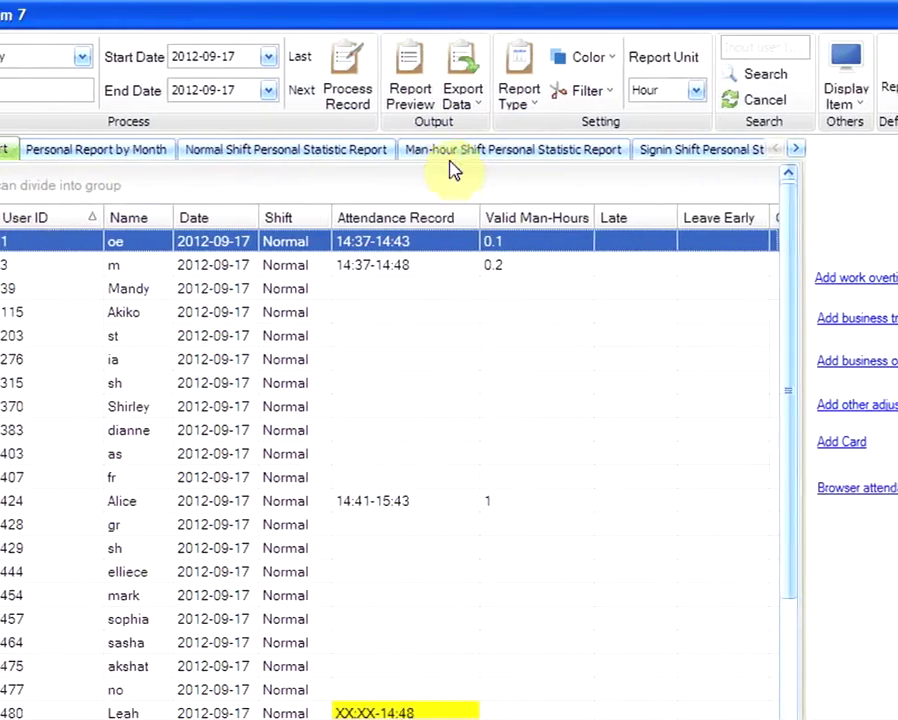
click(452, 106)
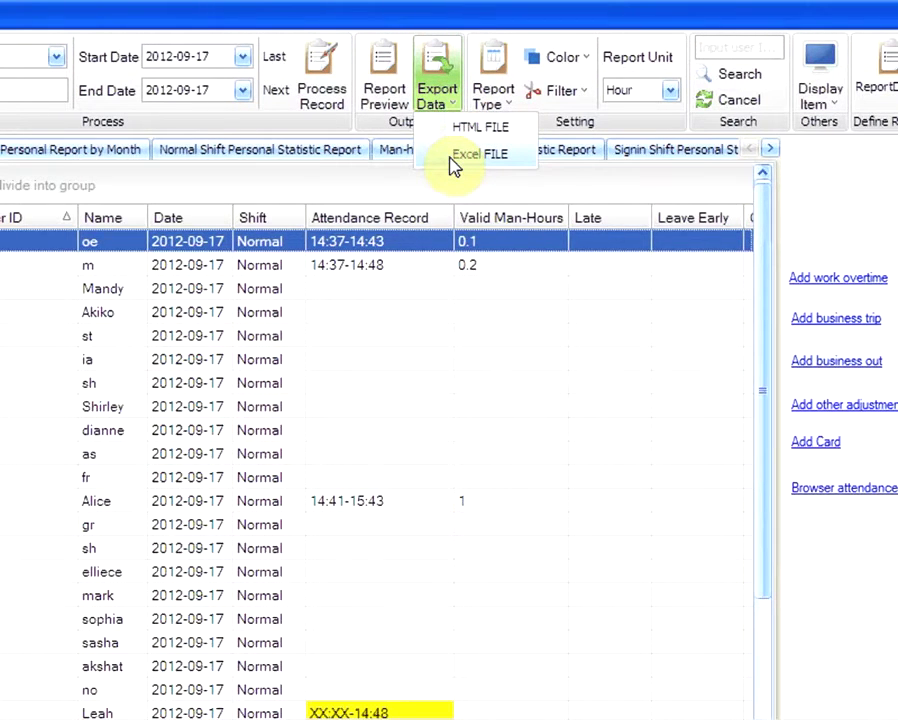
click(452, 157)
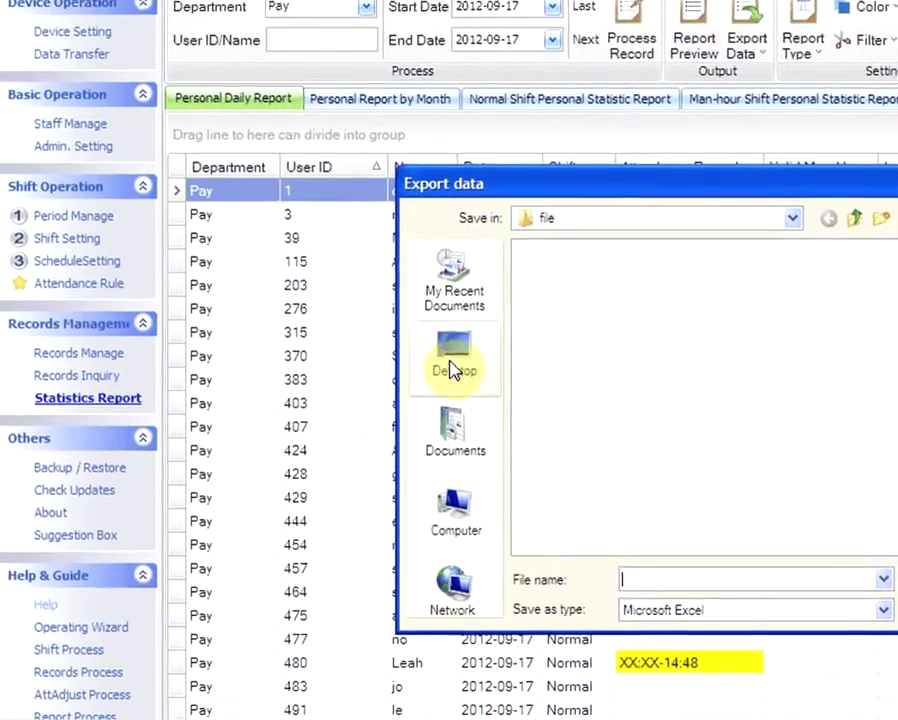
click(441, 213)
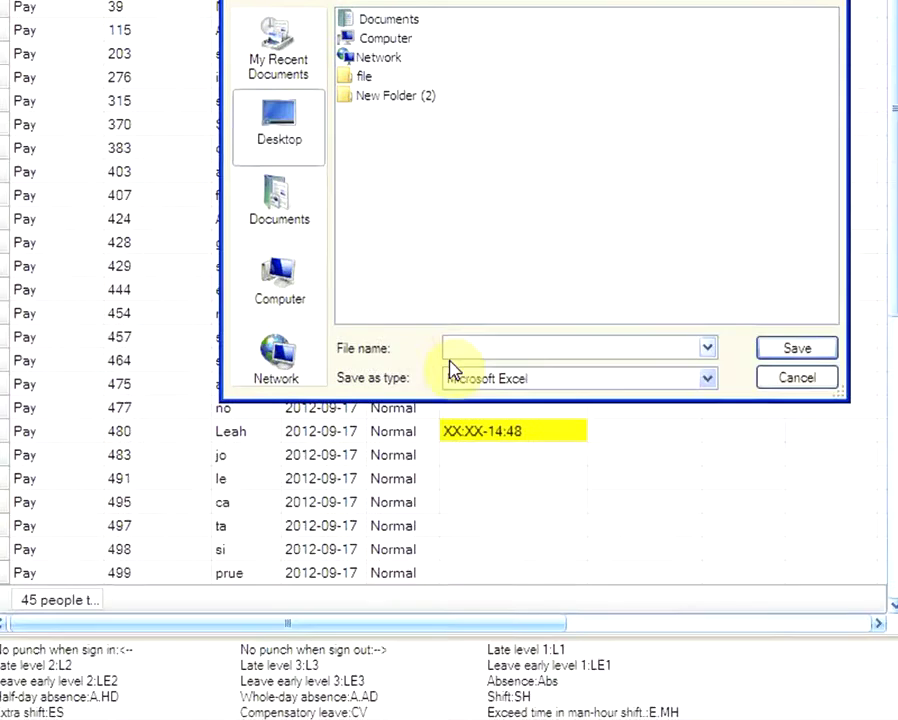
click(486, 346)
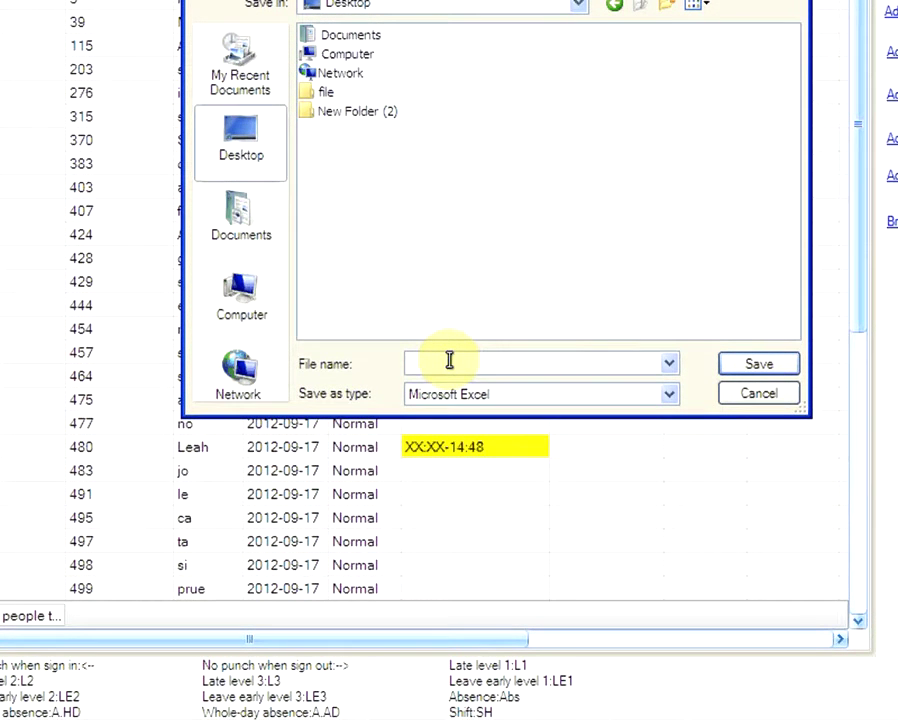
text(Report)
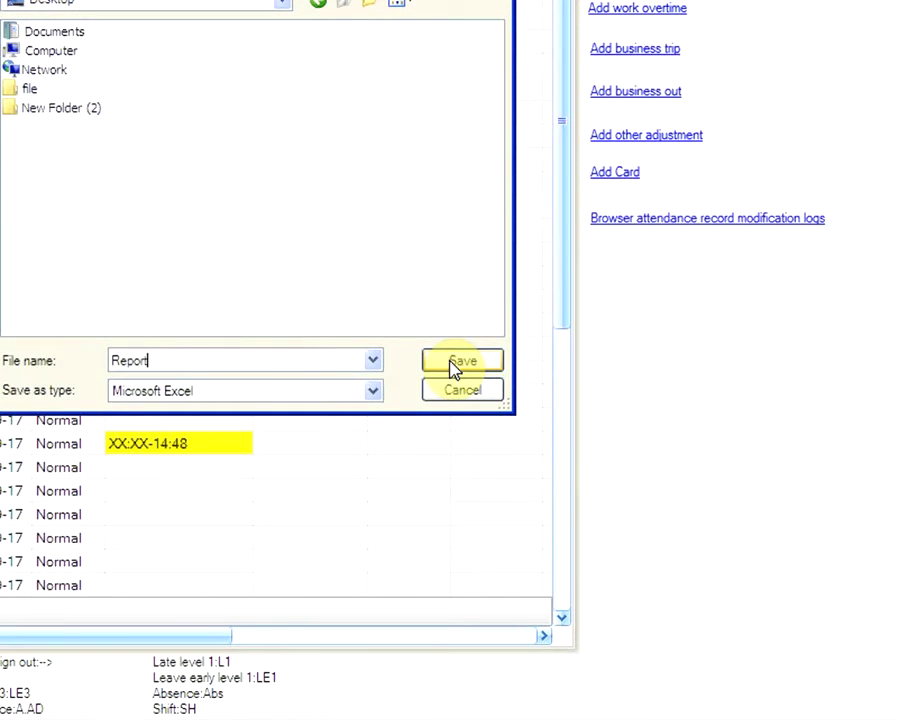
click(452, 366)
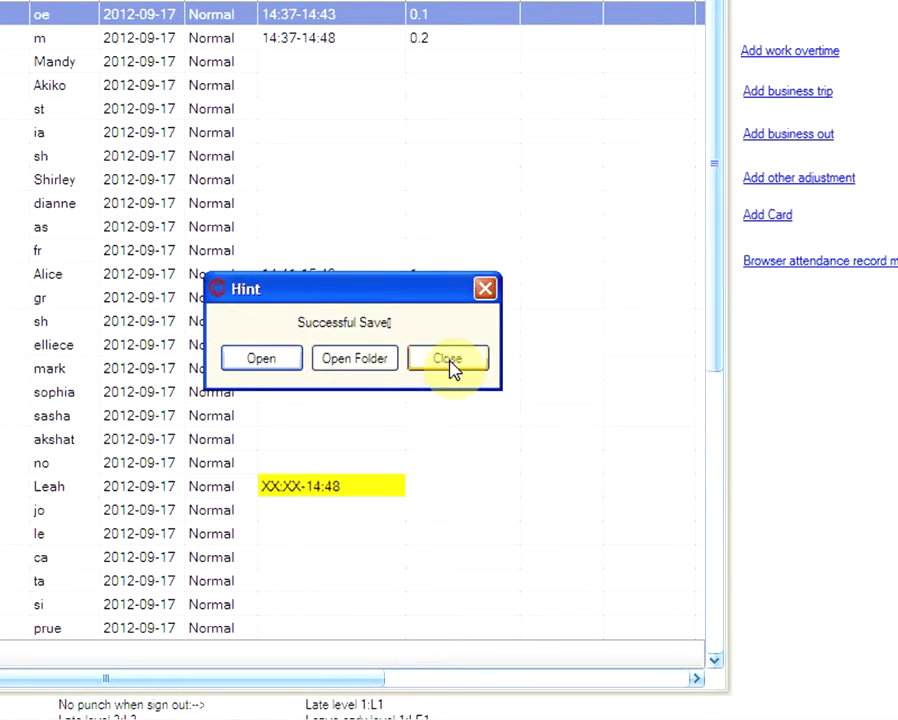
click(450, 362)
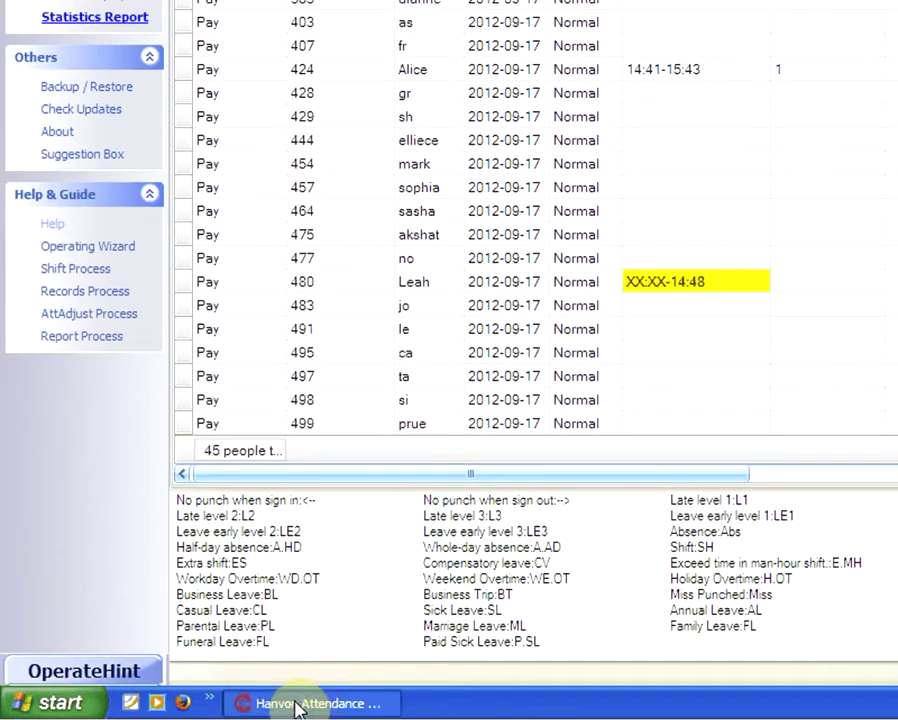
Switch to the desktop, open Report.xls in Excel, look through the exported attendance rows and close the workbook.
click(297, 705)
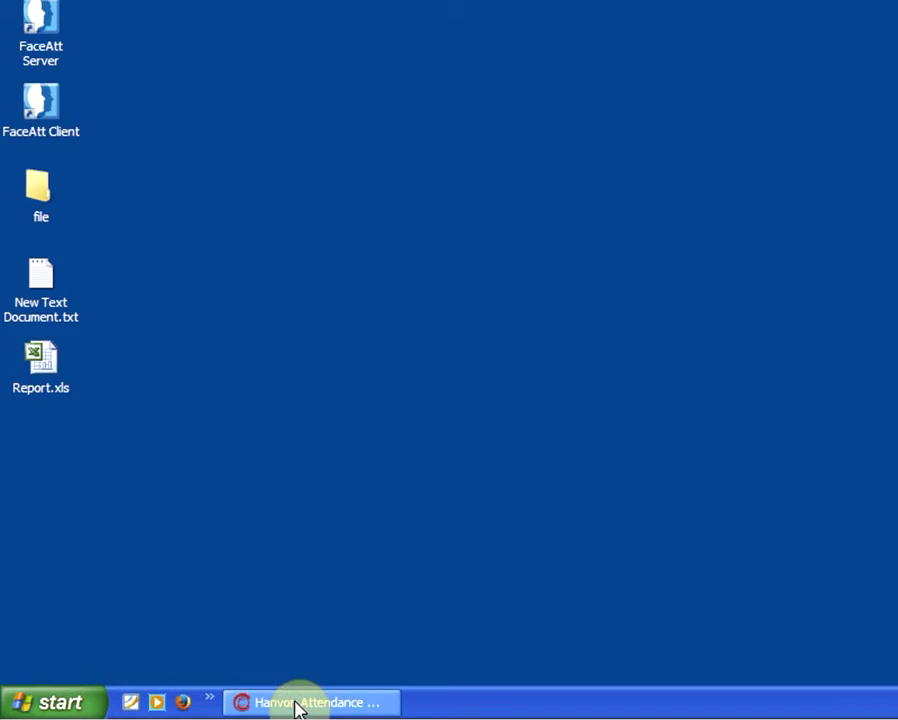
right_click(44, 362)
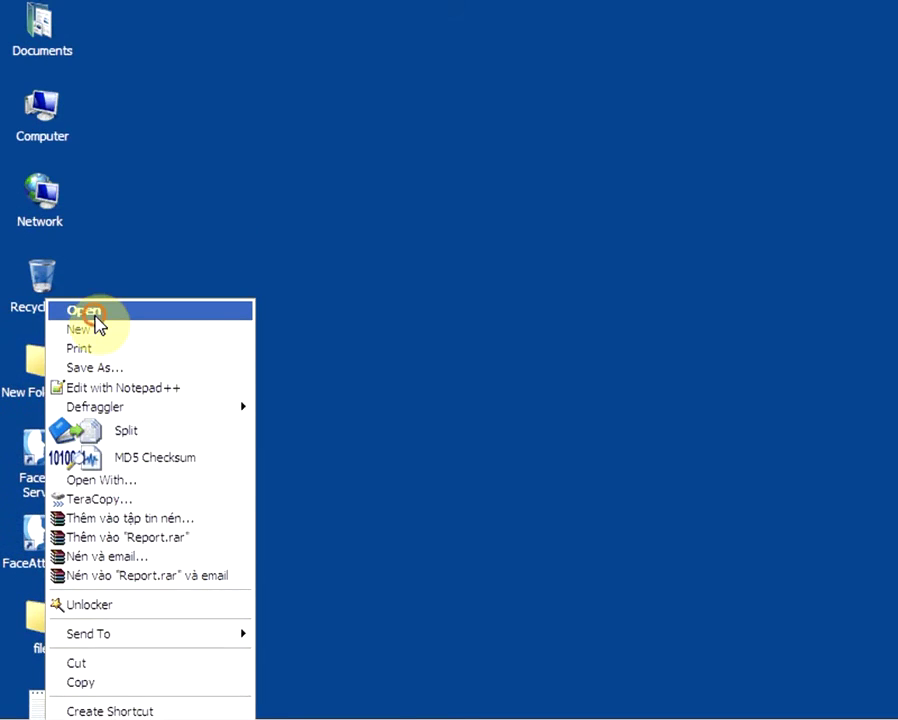
click(95, 315)
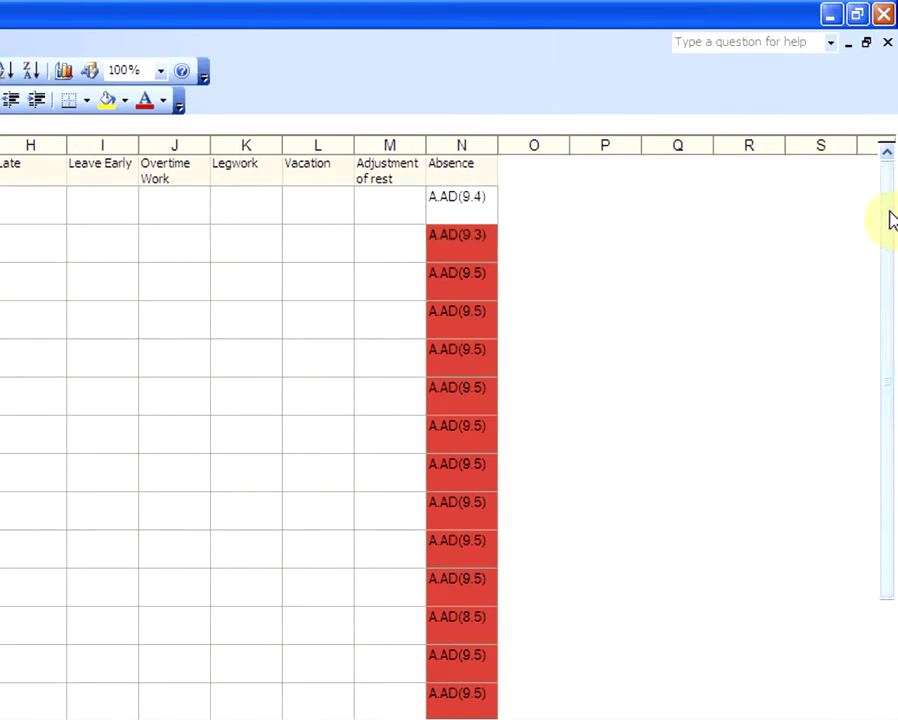
drag(888, 209, 886, 650)
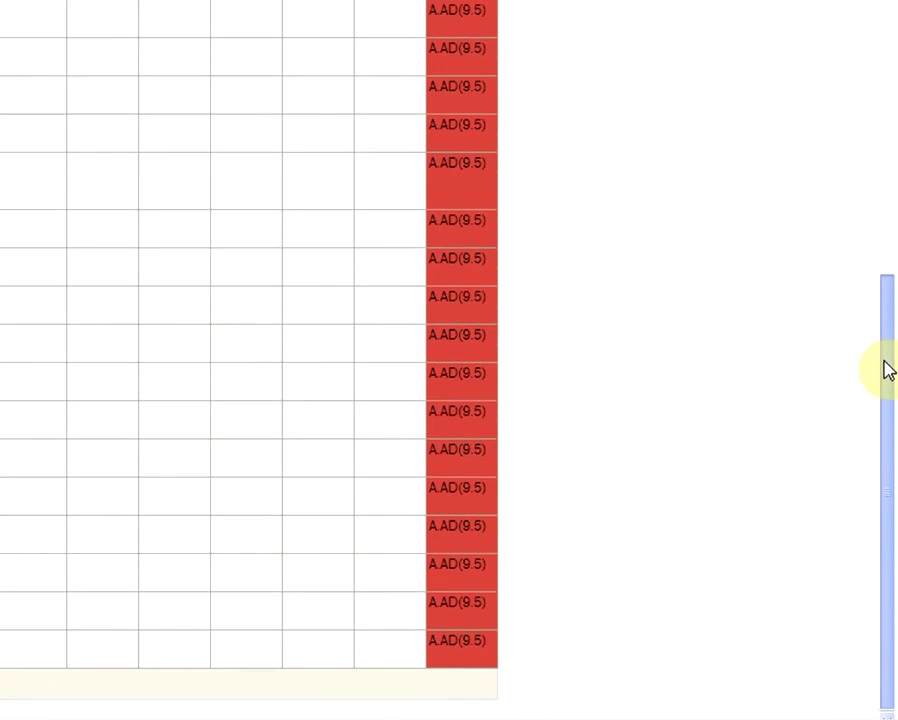
drag(888, 370, 870, 164)
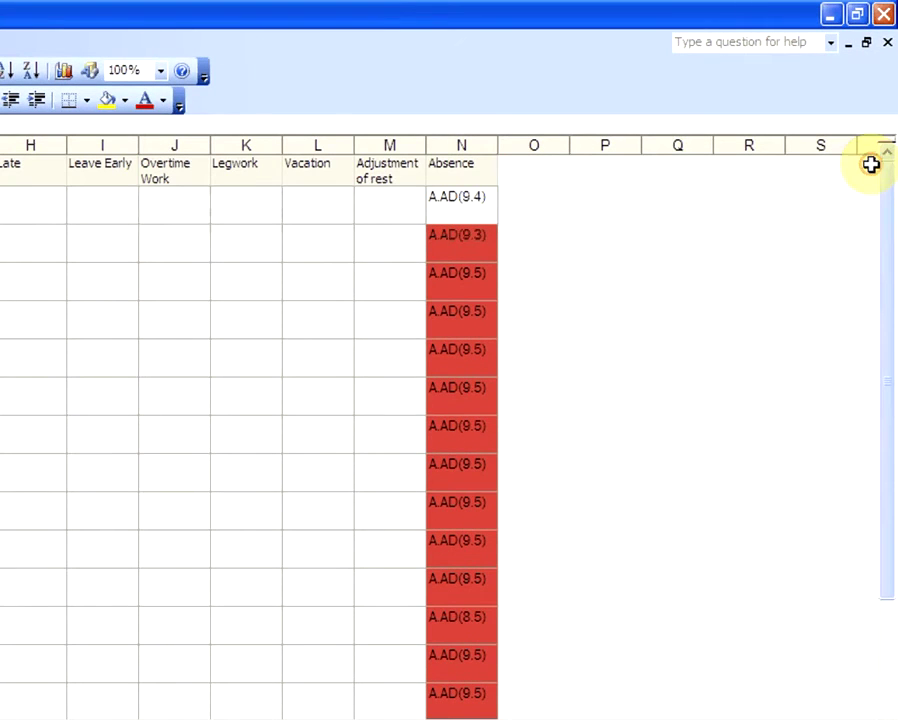
click(886, 16)
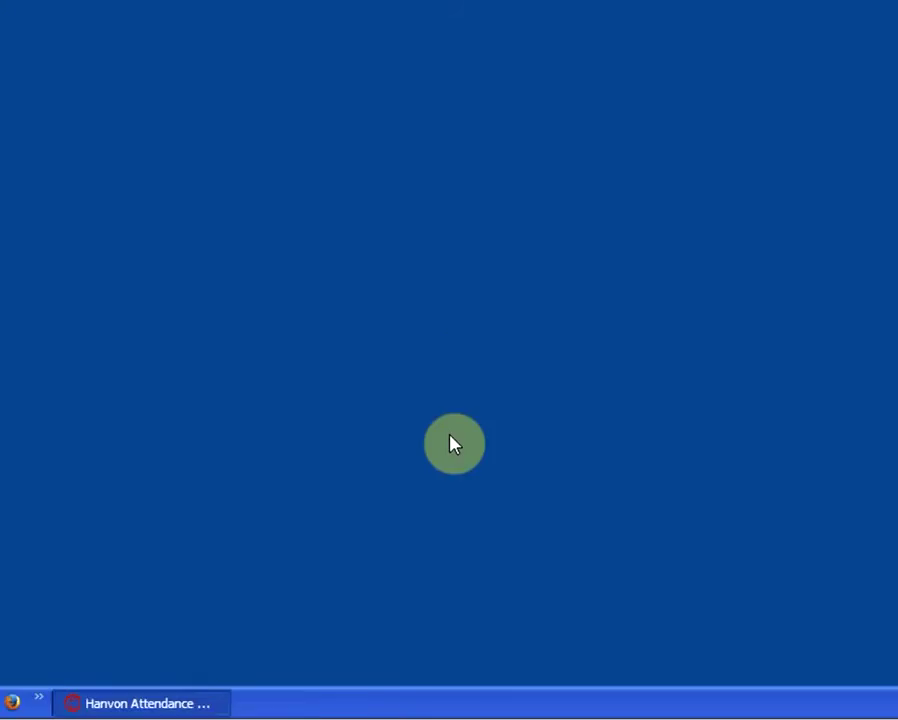
Return to Hanvon Attendance Management System and exit it, confirming the system closure.
click(321, 705)
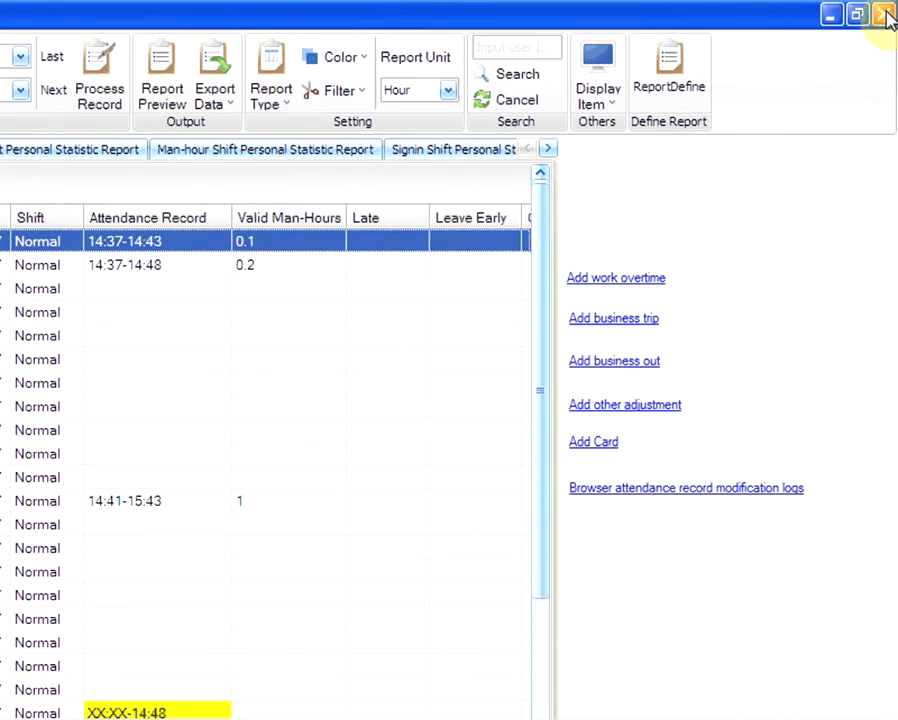
click(887, 14)
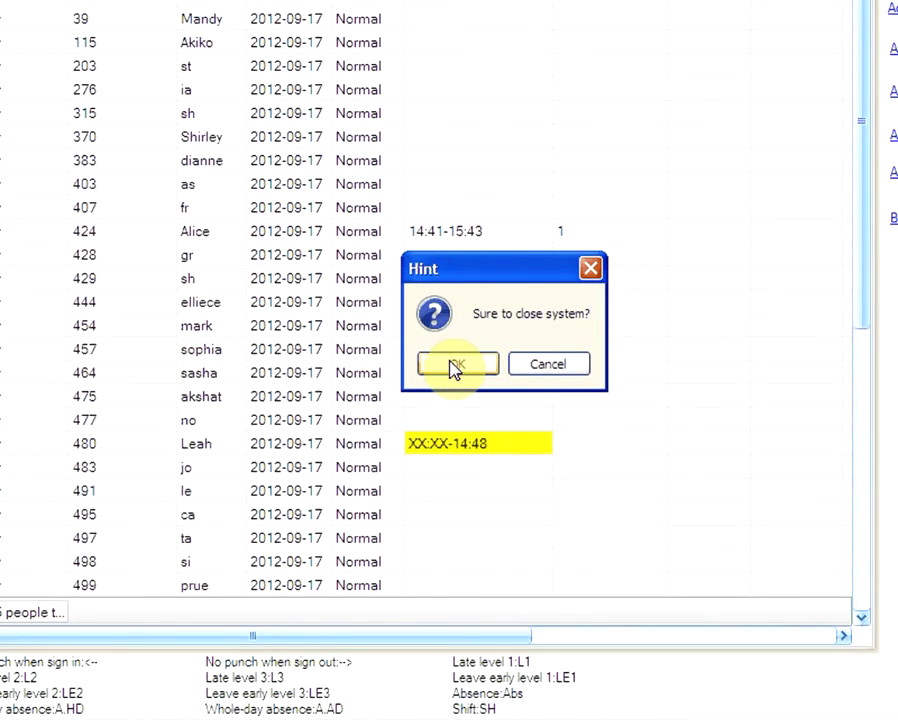
click(452, 366)
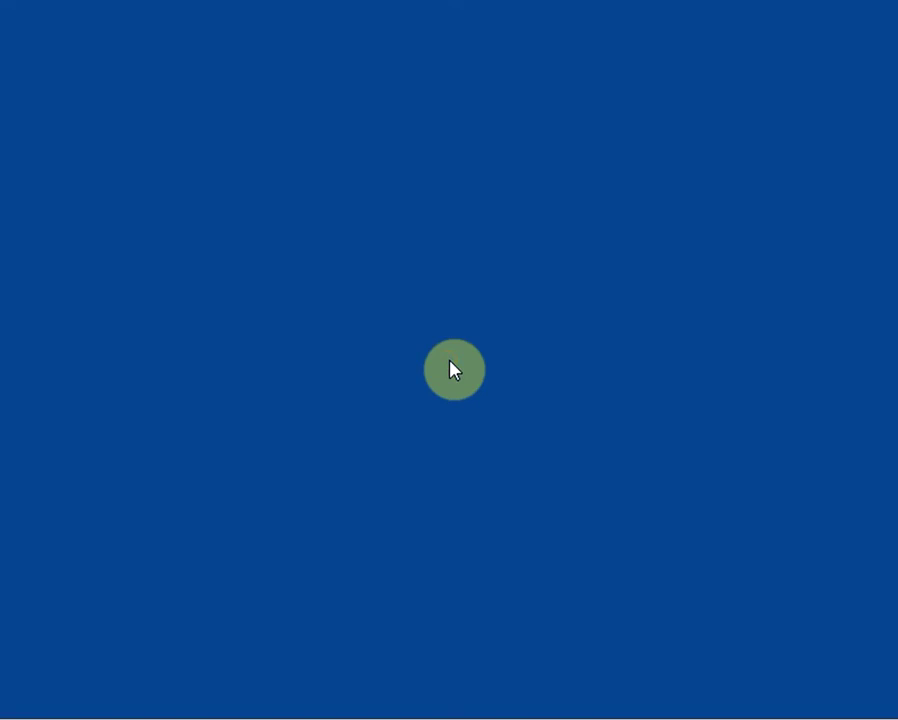